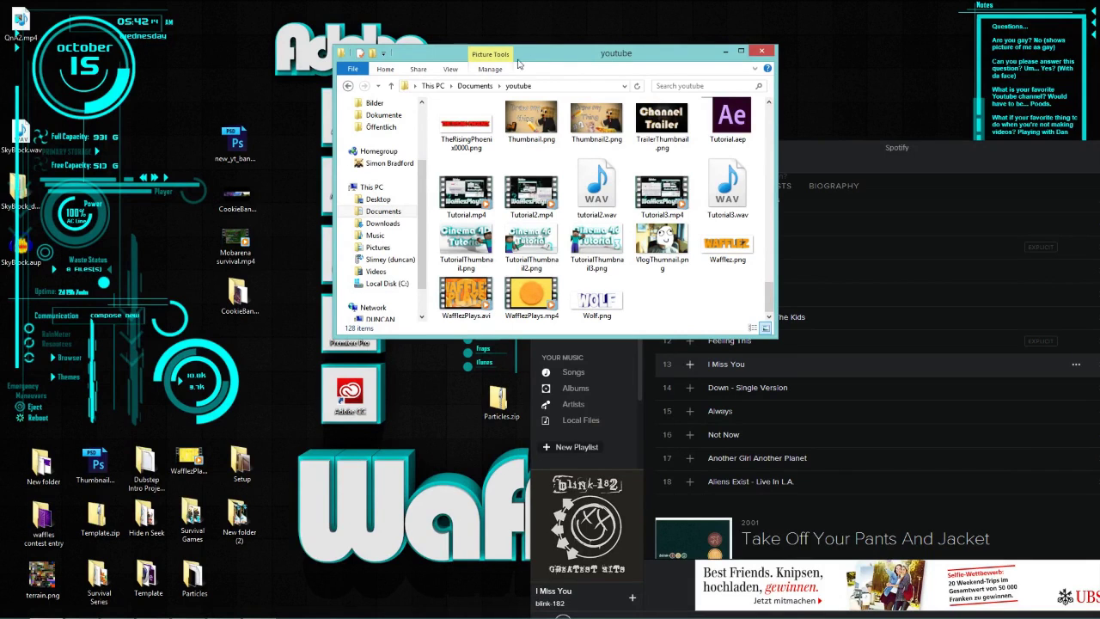
Open WafflezPlays.mp4 in Windows Media Player and review the intro, pausing around 00:05
{"action": "left_click_drag", "start_coordinate": [573, 59], "coordinate": [589, 78]}
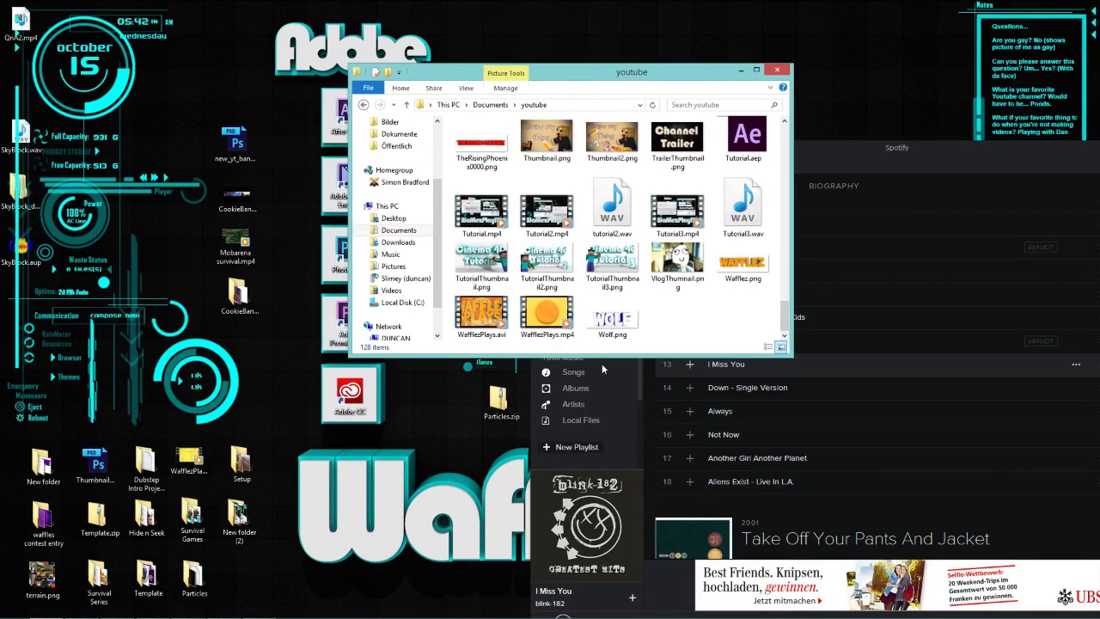
{"action": "double_click", "coordinate": [563, 320]}
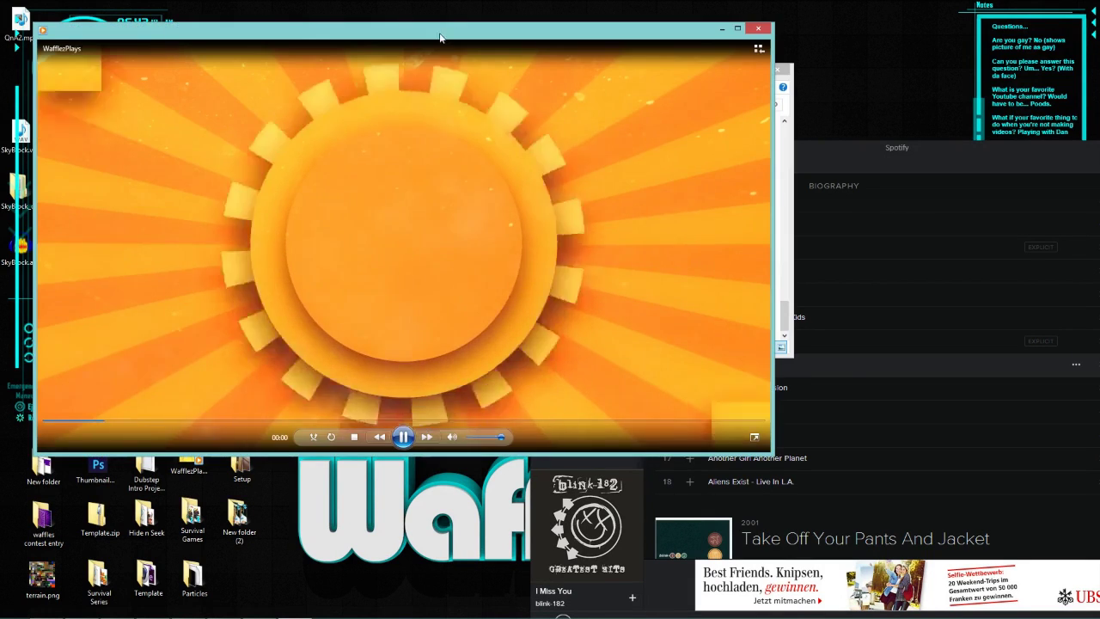
{"action": "left_click_drag", "start_coordinate": [440, 38], "coordinate": [588, 109]}
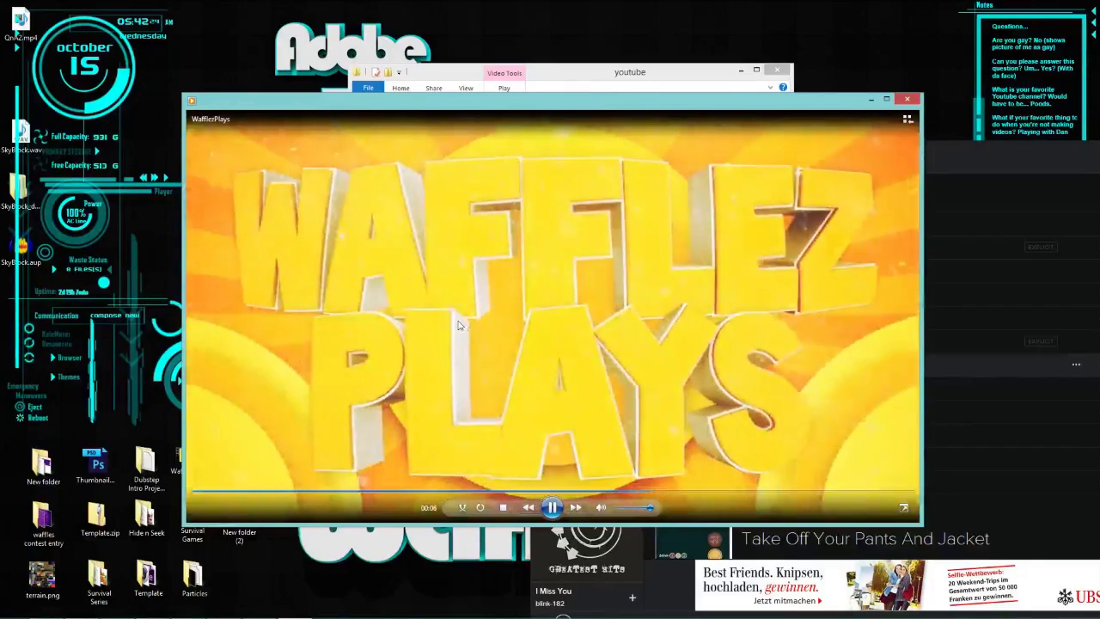
{"action": "left_click", "coordinate": [555, 508]}
{"action": "left_click", "coordinate": [537, 494]}
{"action": "left_click", "coordinate": [553, 508]}
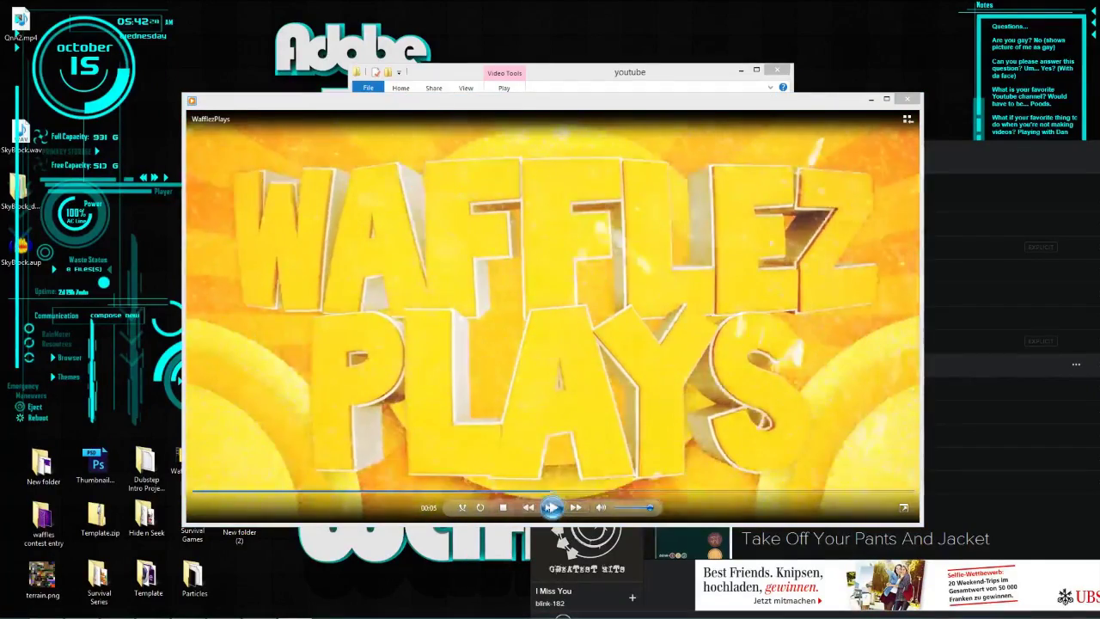
{"action": "left_click", "coordinate": [553, 508]}
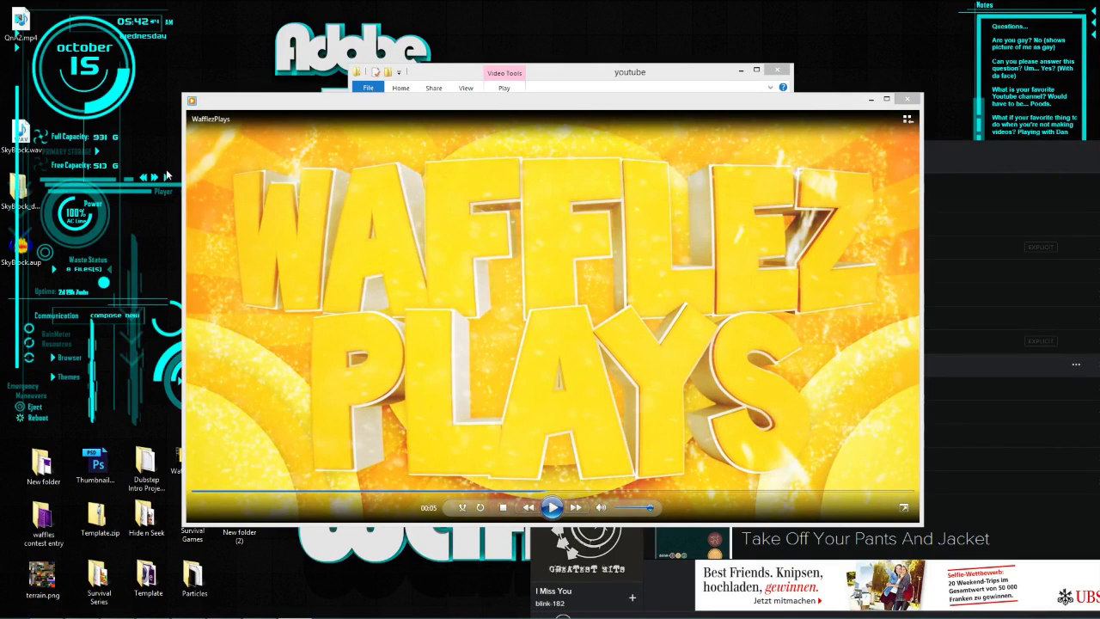
Minimize the video player and move the youtube folder window down-left
{"action": "left_click_drag", "start_coordinate": [907, 117], "coordinate": [720, 119]}
{"action": "left_click", "coordinate": [683, 101]}
{"action": "left_click_drag", "start_coordinate": [667, 67], "coordinate": [380, 106]}
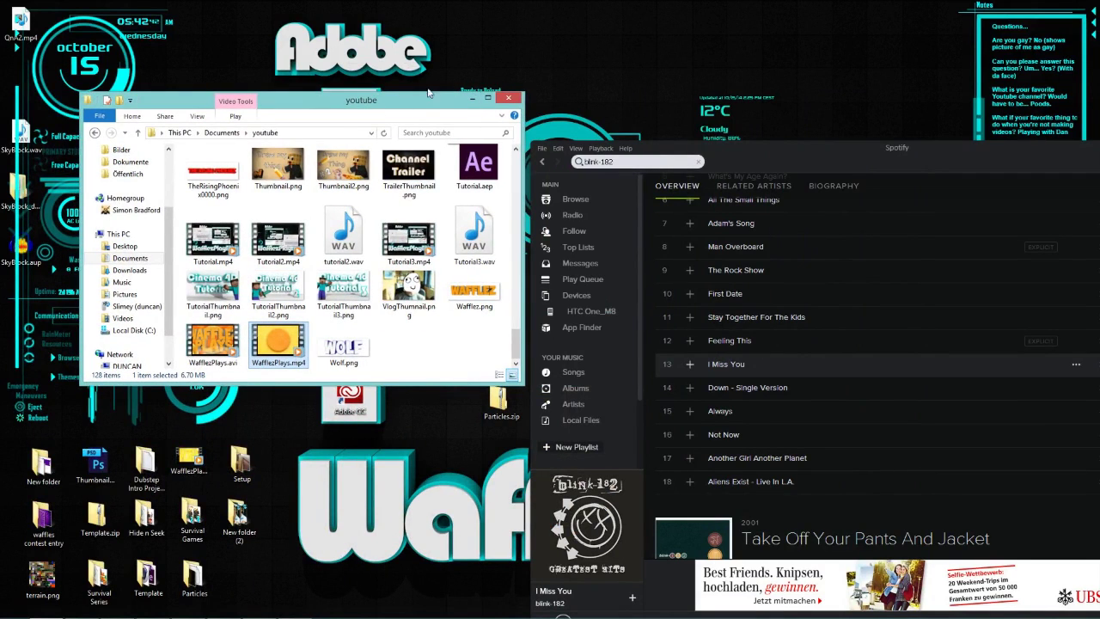
Minimize the youtube folder window and the Spotify window
{"action": "left_click", "coordinate": [471, 97]}
{"action": "left_click_drag", "start_coordinate": [745, 154], "coordinate": [697, 385]}
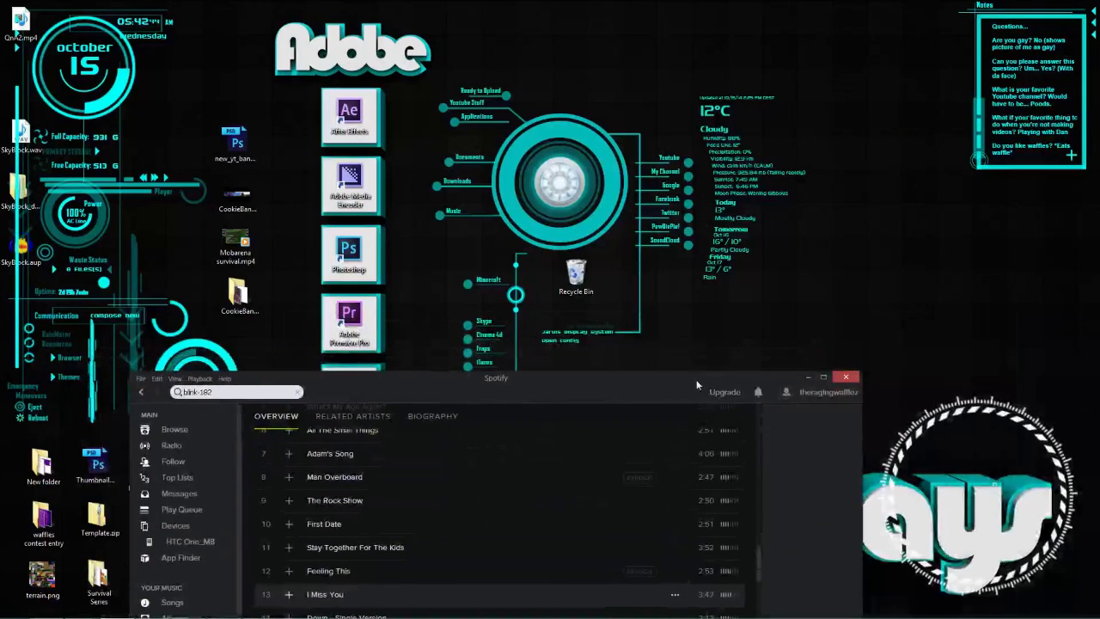
{"action": "left_click", "coordinate": [808, 377]}
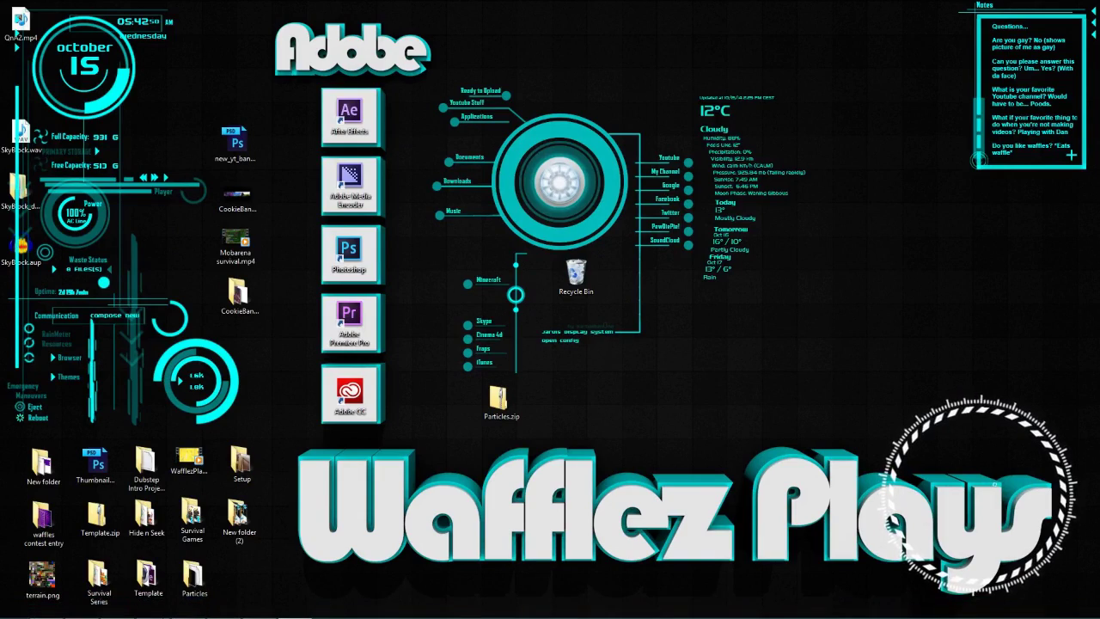
Restore Firefox to view the Particles.zip MediaFire page, then minimize the browser
{"action": "left_click", "coordinate": [79, 615]}
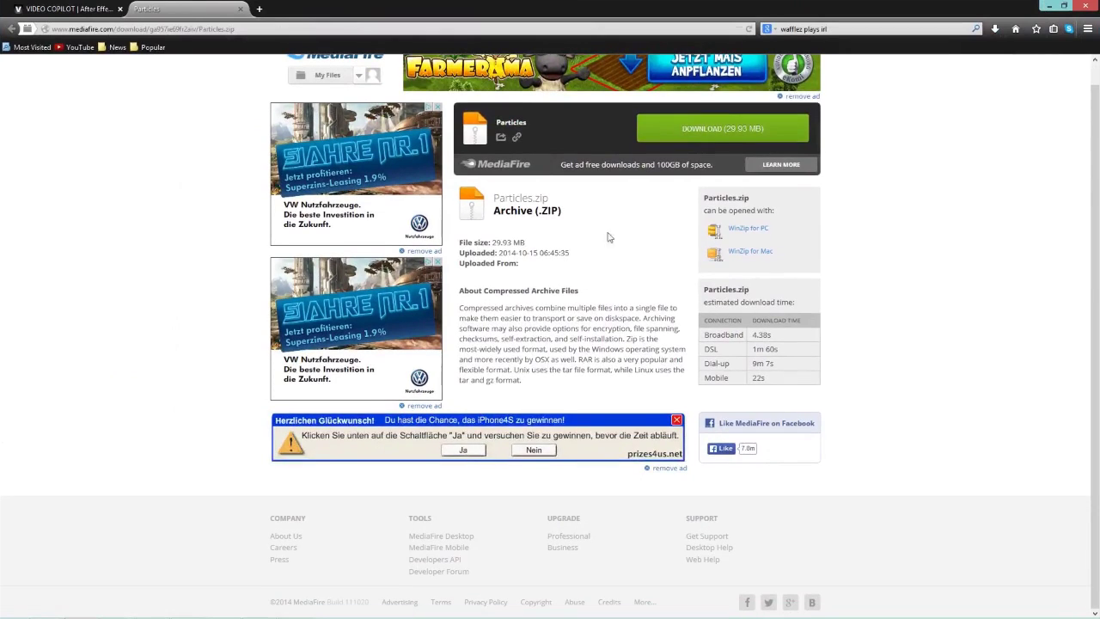
{"action": "scroll", "coordinate": [533, 182], "scroll_direction": "up", "scroll_amount": 1}
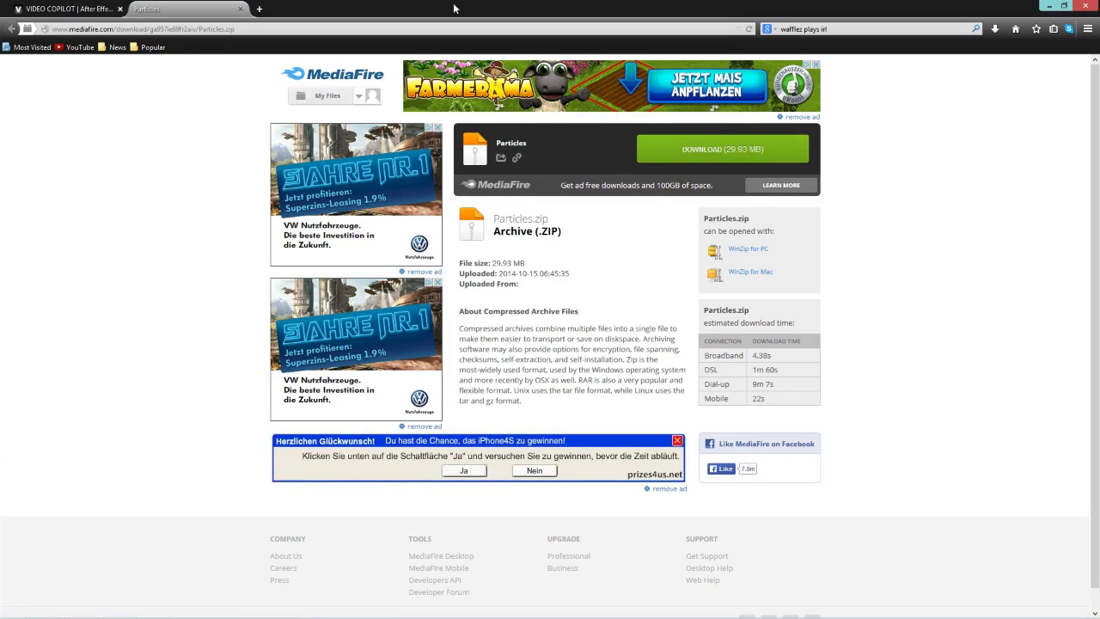
{"action": "left_click_drag", "start_coordinate": [436, 7], "coordinate": [472, 5]}
{"action": "left_click_drag", "start_coordinate": [472, 5], "coordinate": [443, 217]}
{"action": "left_click", "coordinate": [421, 202]}
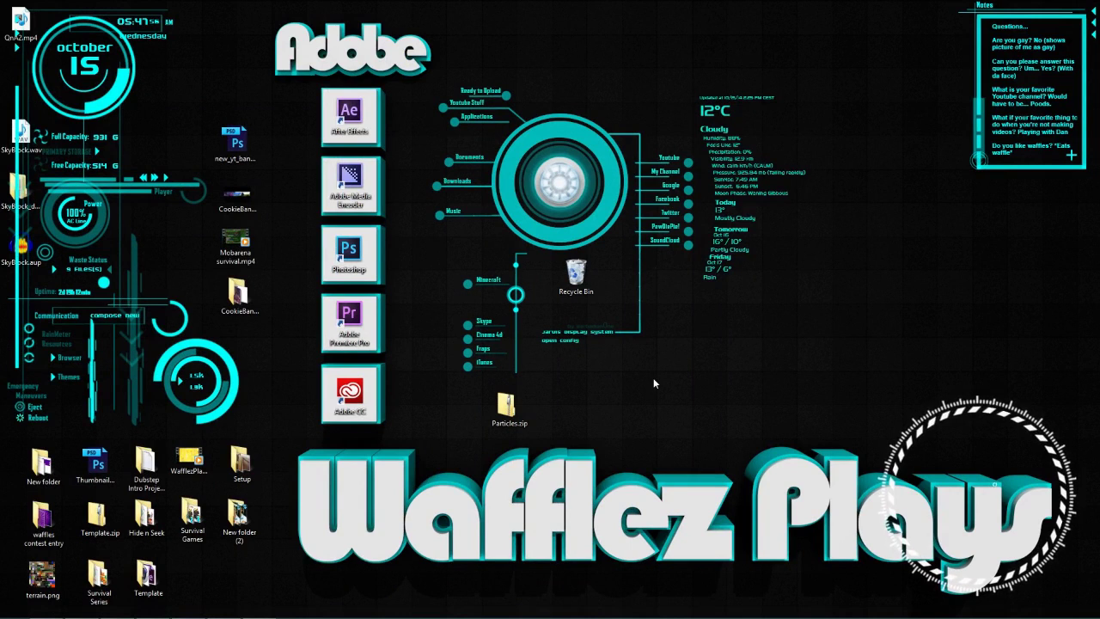
Extract Particles.zip onto the desktop with Extract Here
{"action": "right_click", "coordinate": [514, 414]}
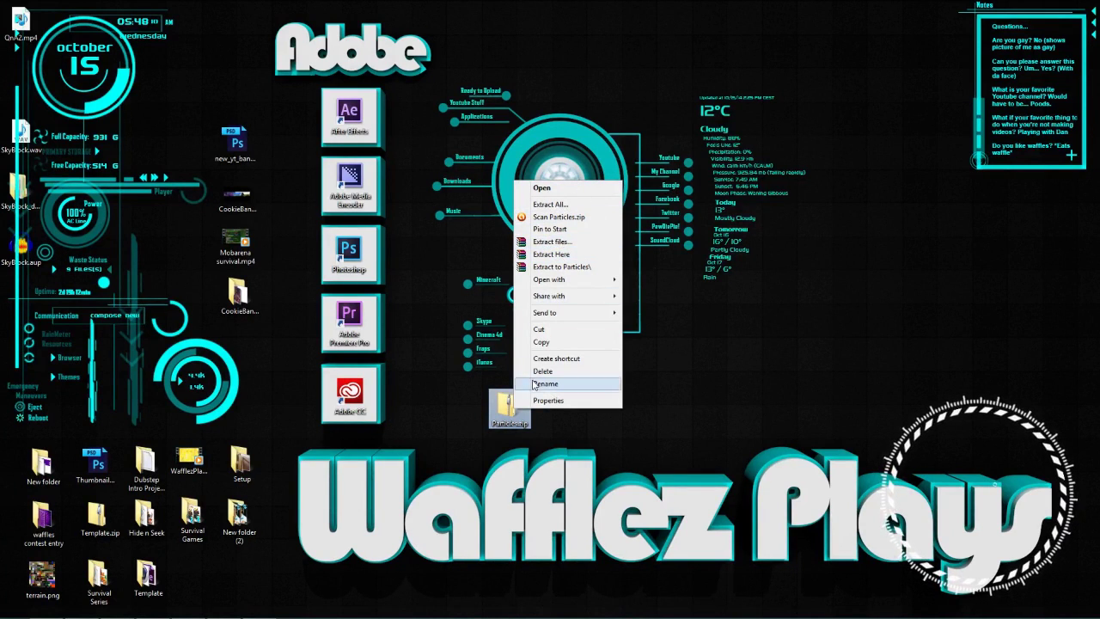
{"action": "left_click", "coordinate": [550, 257]}
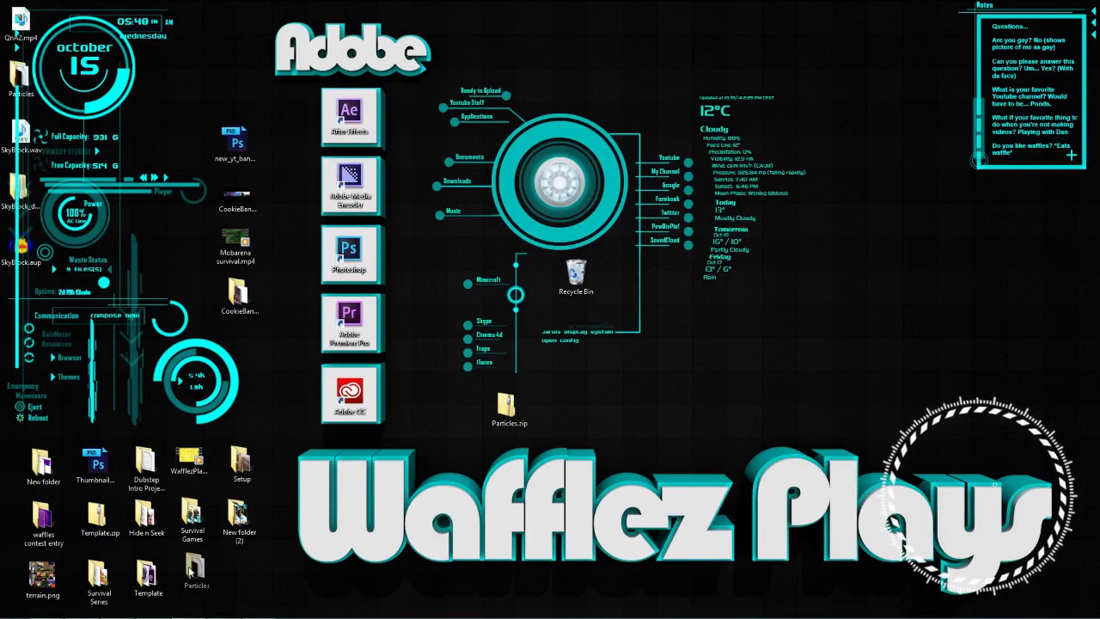
Open the Particles folder and preview the Particles_01.mp4 clip
{"action": "double_click", "coordinate": [197, 577]}
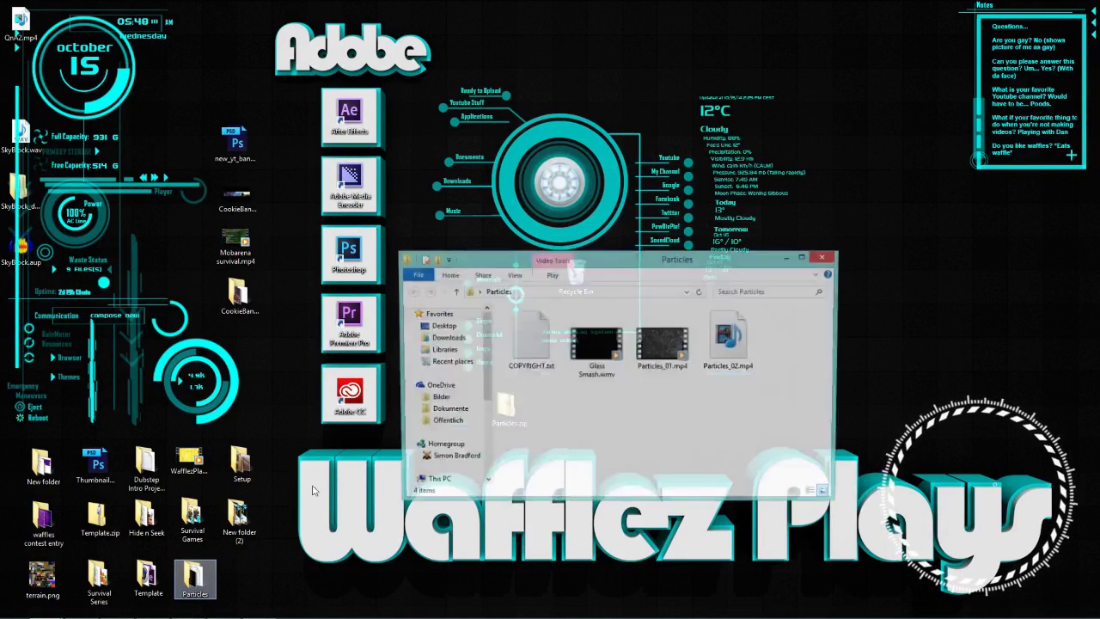
{"action": "left_click_drag", "start_coordinate": [613, 265], "coordinate": [529, 202]}
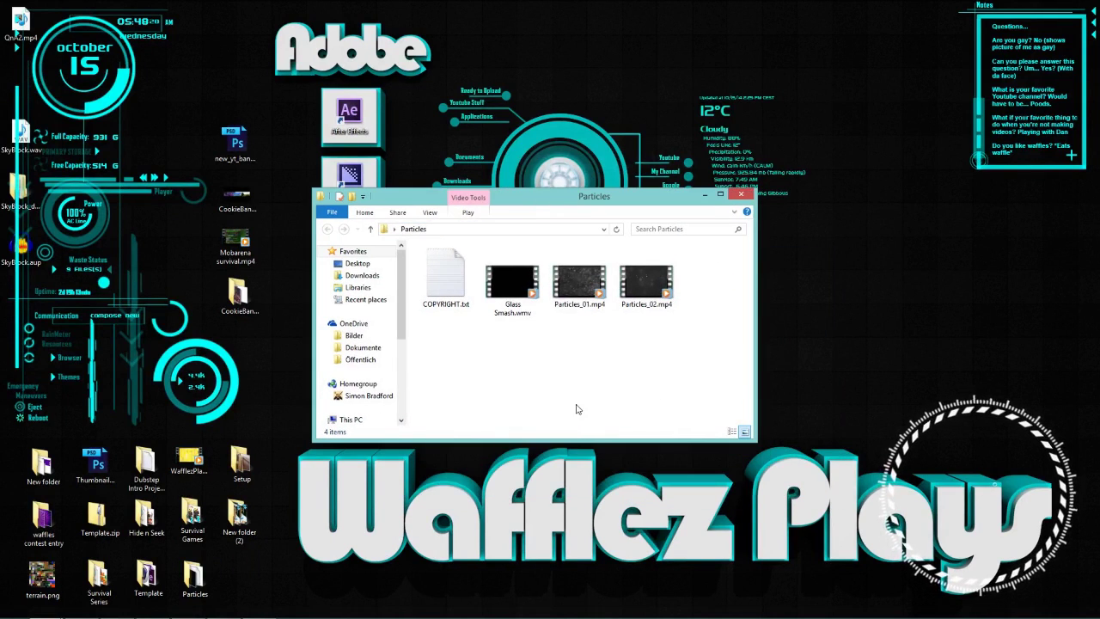
{"action": "double_click", "coordinate": [588, 291]}
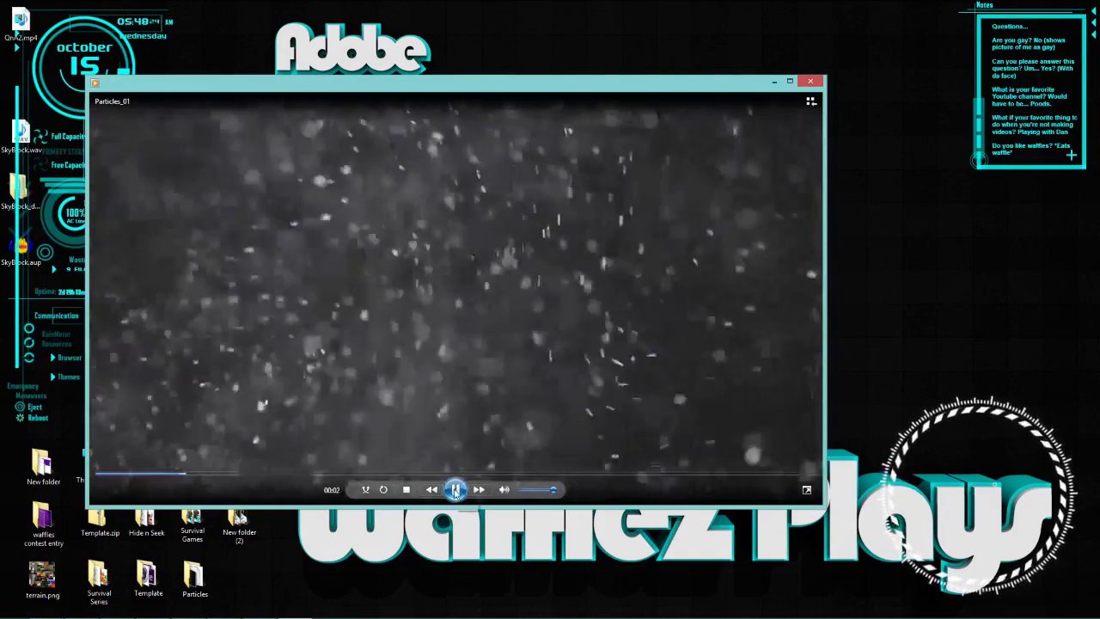
{"action": "left_click", "coordinate": [456, 490]}
{"action": "left_click", "coordinate": [455, 489]}
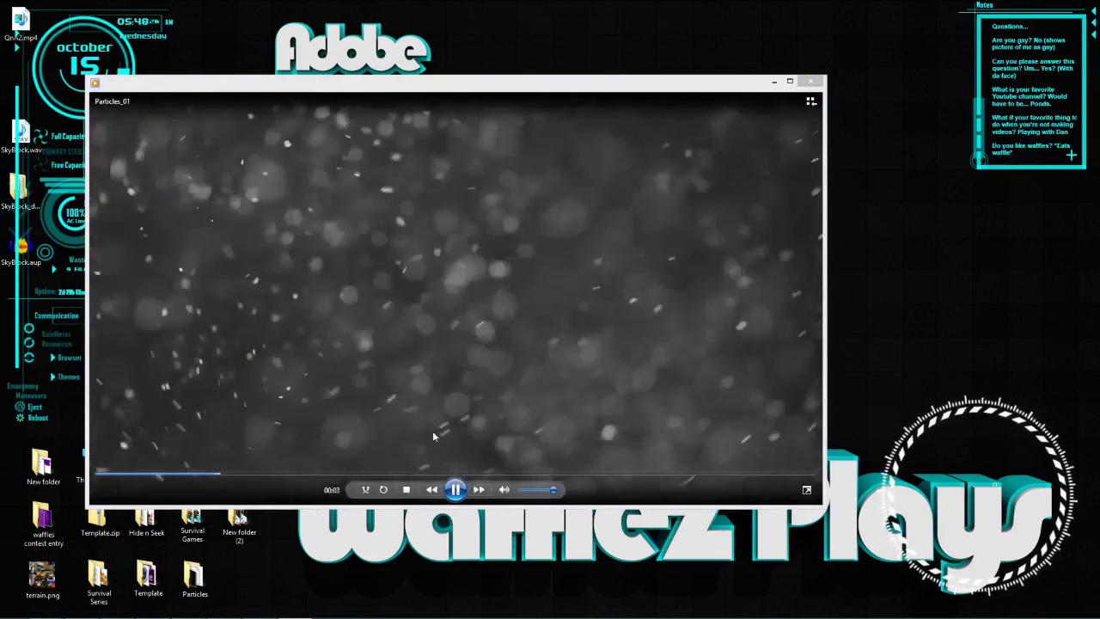
{"action": "left_click", "coordinate": [811, 81]}
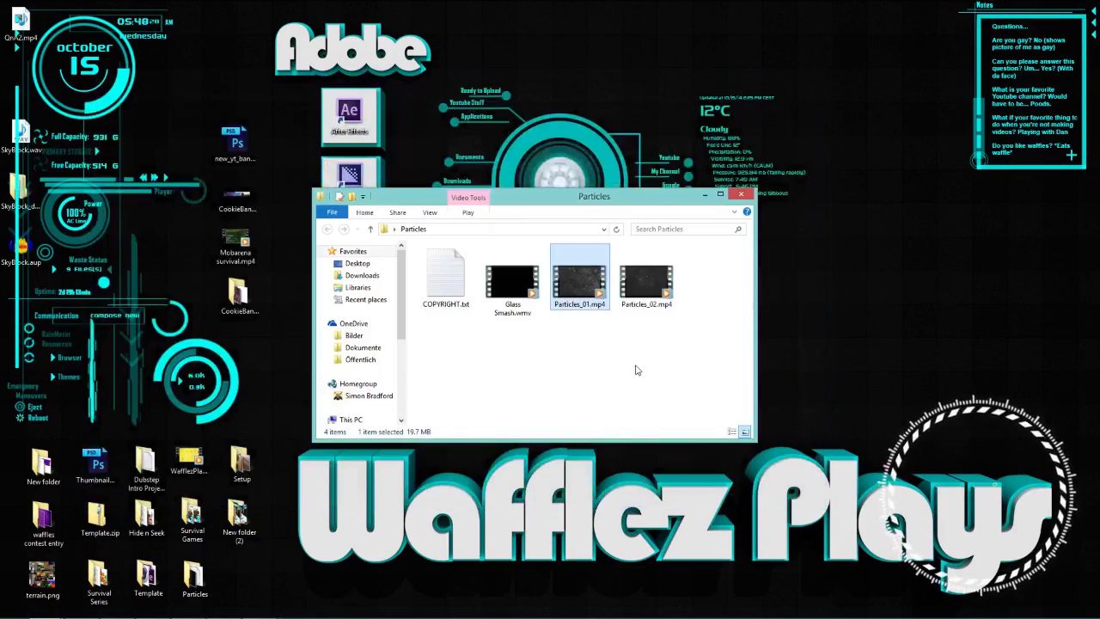
Preview the Particles_02.mp4 and Glass Smash.wmv clips, closing each player afterwards
{"action": "double_click", "coordinate": [641, 287]}
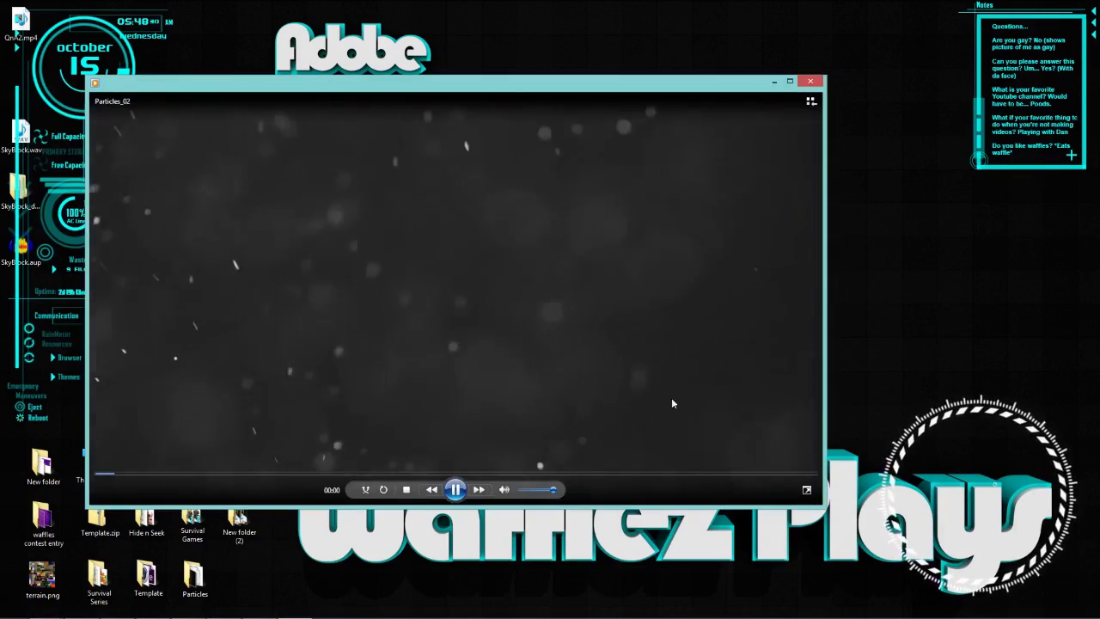
{"action": "left_click", "coordinate": [456, 489]}
{"action": "left_click", "coordinate": [811, 82]}
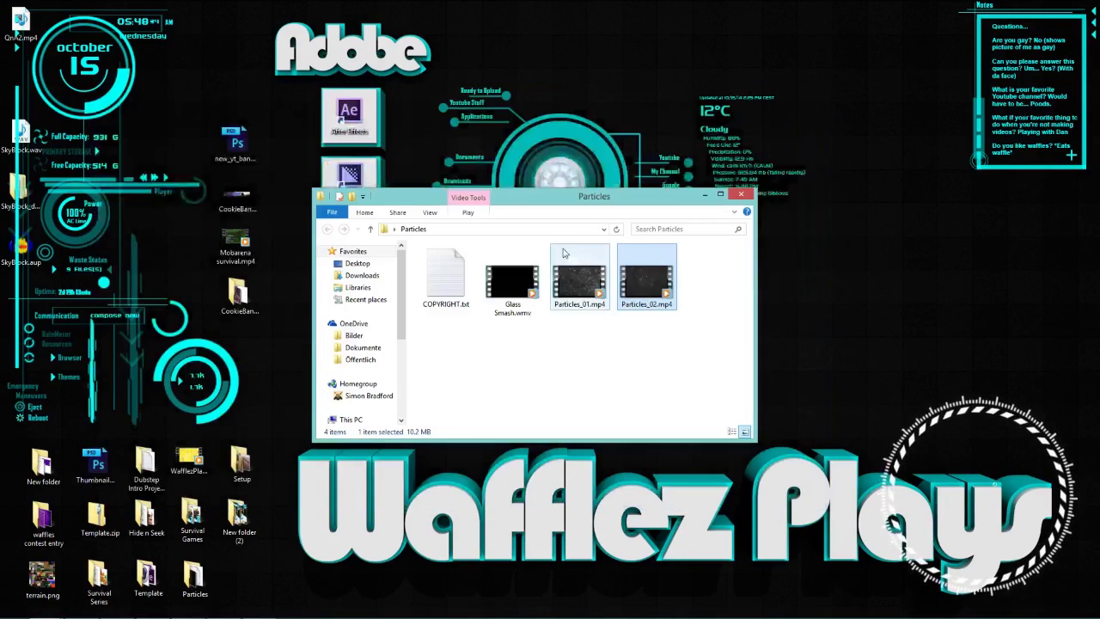
{"action": "double_click", "coordinate": [513, 280]}
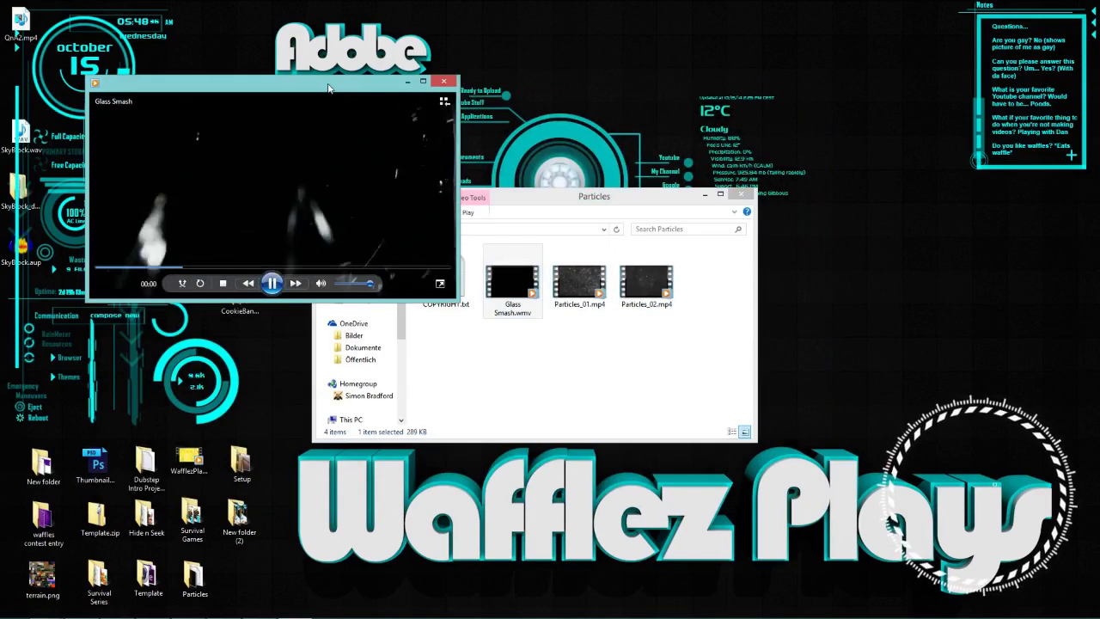
{"action": "left_click_drag", "start_coordinate": [321, 191], "coordinate": [402, 191]}
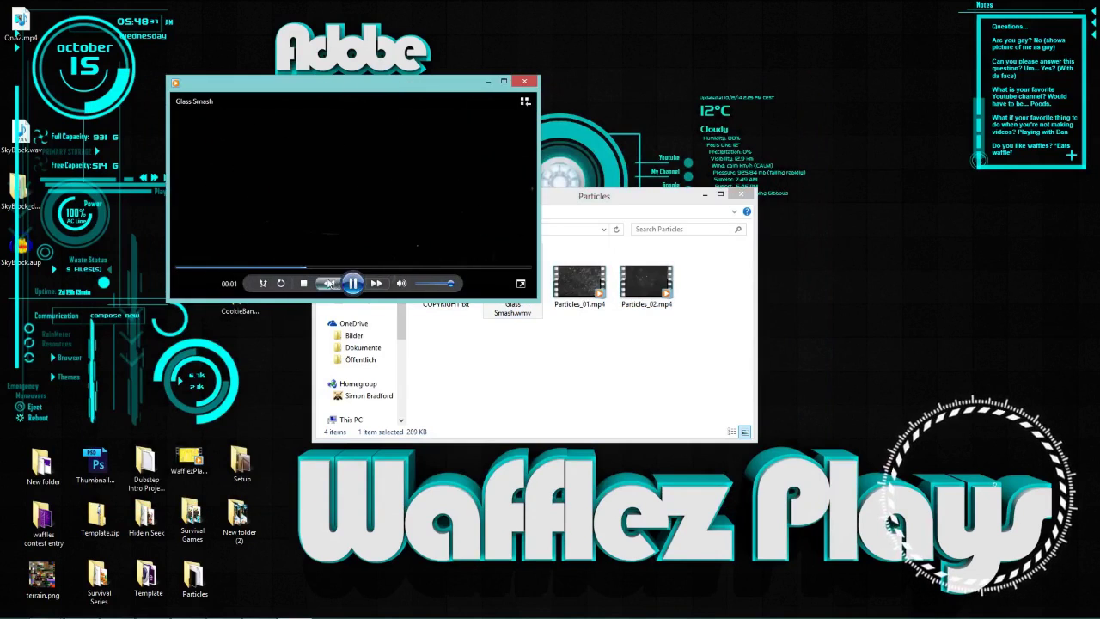
{"action": "left_click", "coordinate": [525, 81]}
Read and close COPYRIGHT.txt, leaving the Particles folder window moved down-left
{"action": "left_click_drag", "start_coordinate": [547, 198], "coordinate": [469, 161]}
{"action": "double_click", "coordinate": [363, 237]}
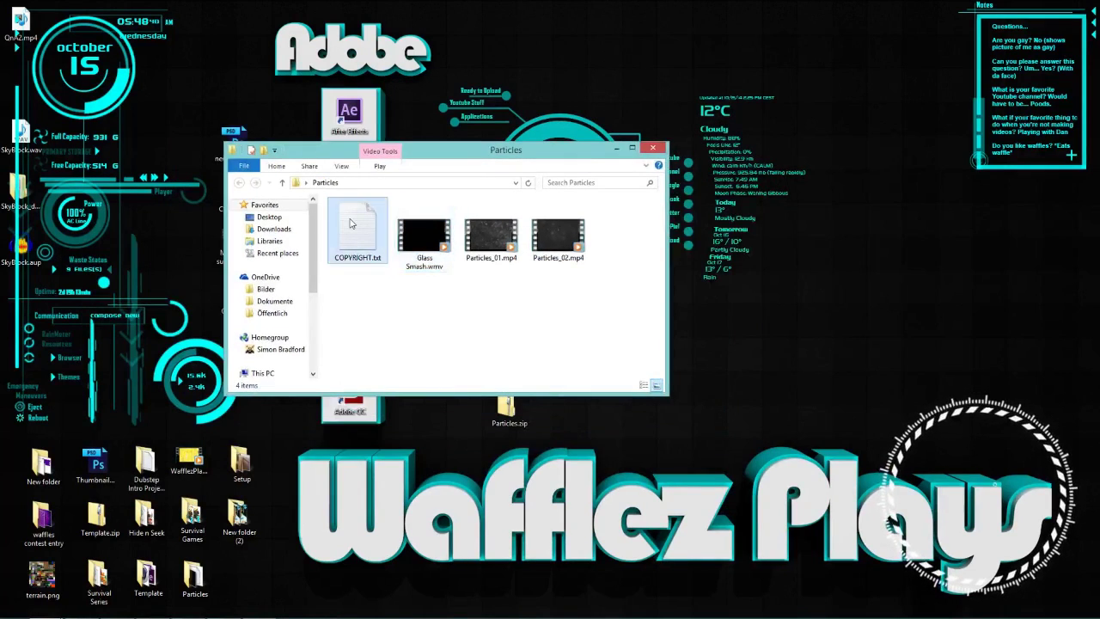
{"action": "left_click", "coordinate": [857, 48]}
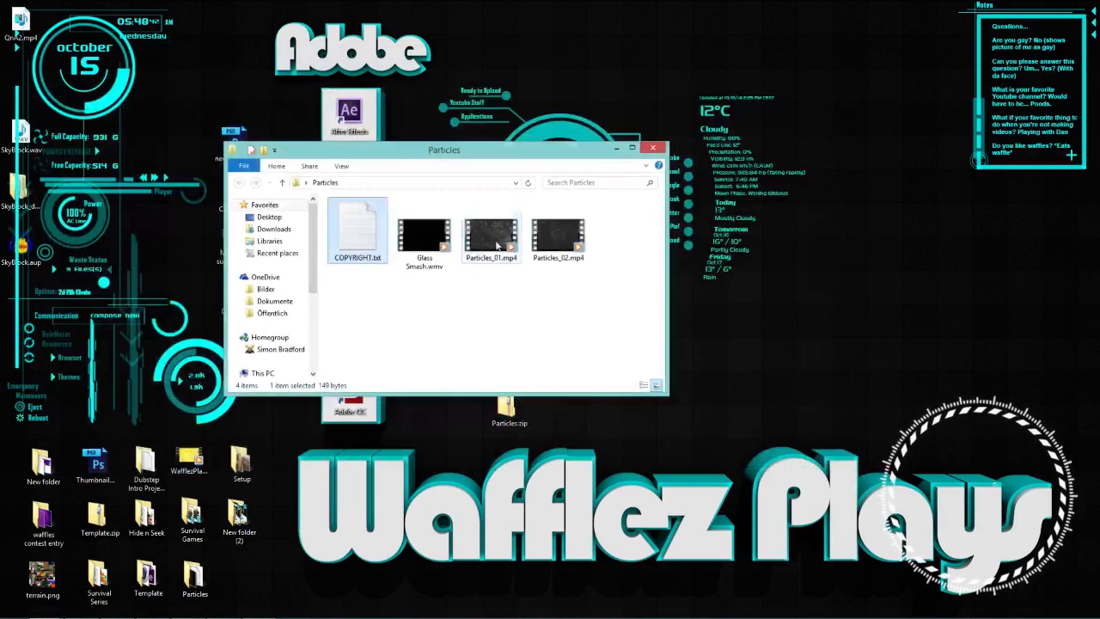
{"action": "left_click_drag", "start_coordinate": [501, 140], "coordinate": [439, 208]}
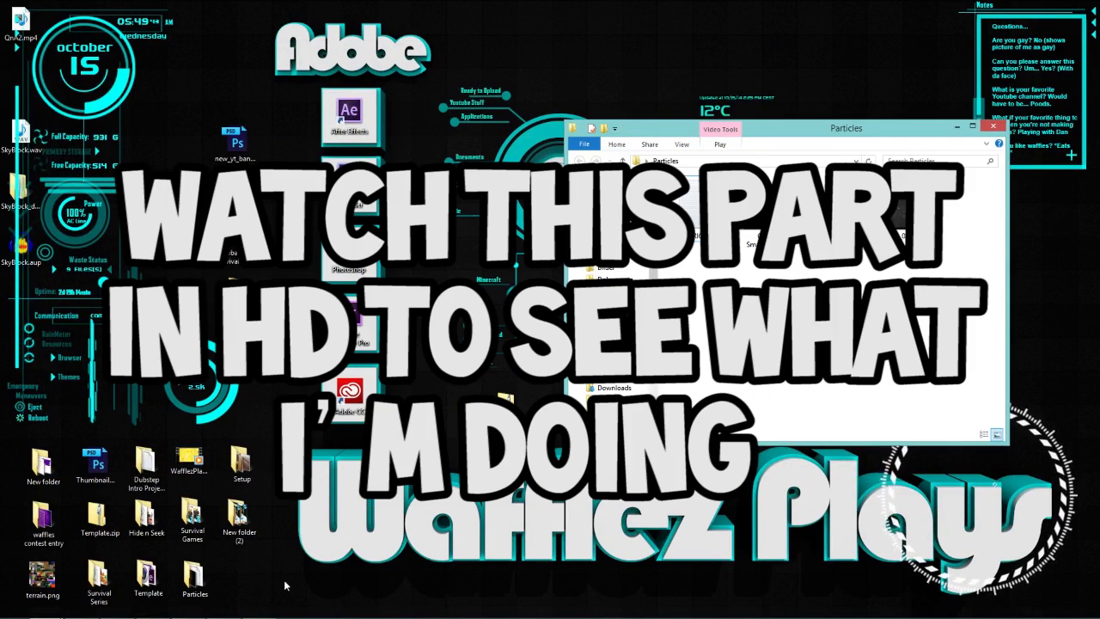
Bring After Effects forward and scrub the Hexagonal timeline to about 0:00:03:22
{"action": "mouse_move", "coordinate": [288, 615]}
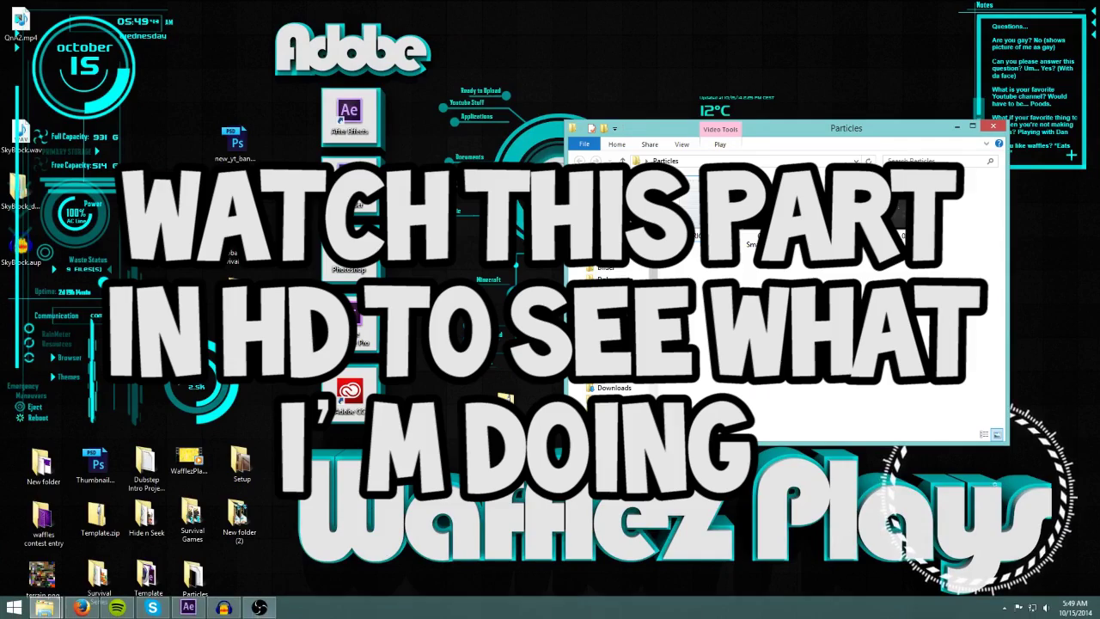
{"action": "left_click", "coordinate": [188, 608]}
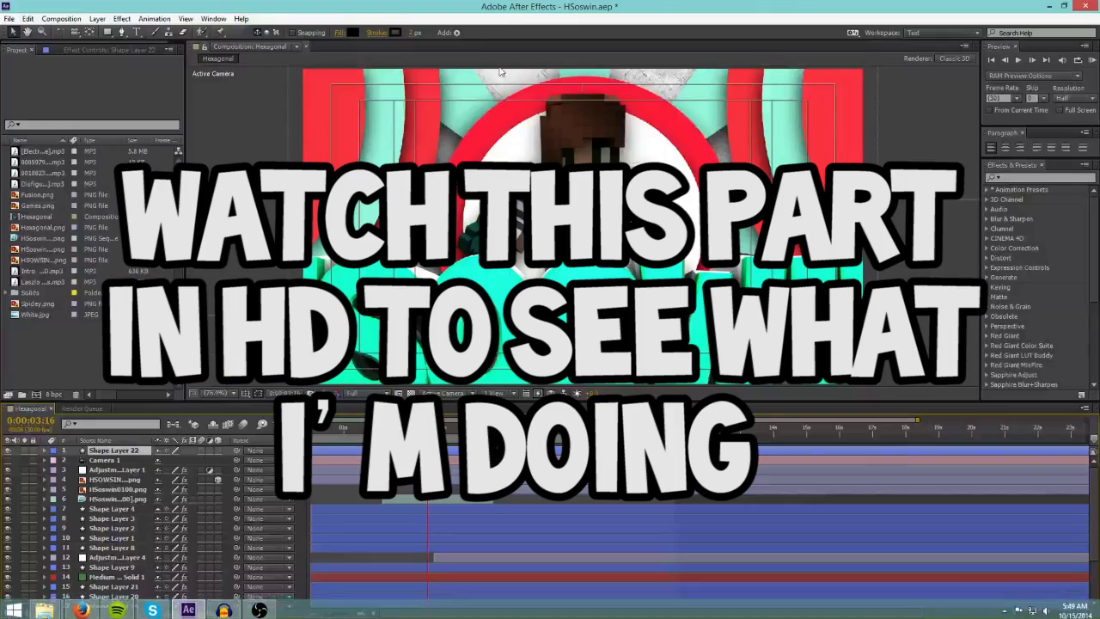
{"action": "left_click_drag", "start_coordinate": [616, 8], "coordinate": [587, 2]}
{"action": "left_click_drag", "start_coordinate": [428, 432], "coordinate": [427, 431]}
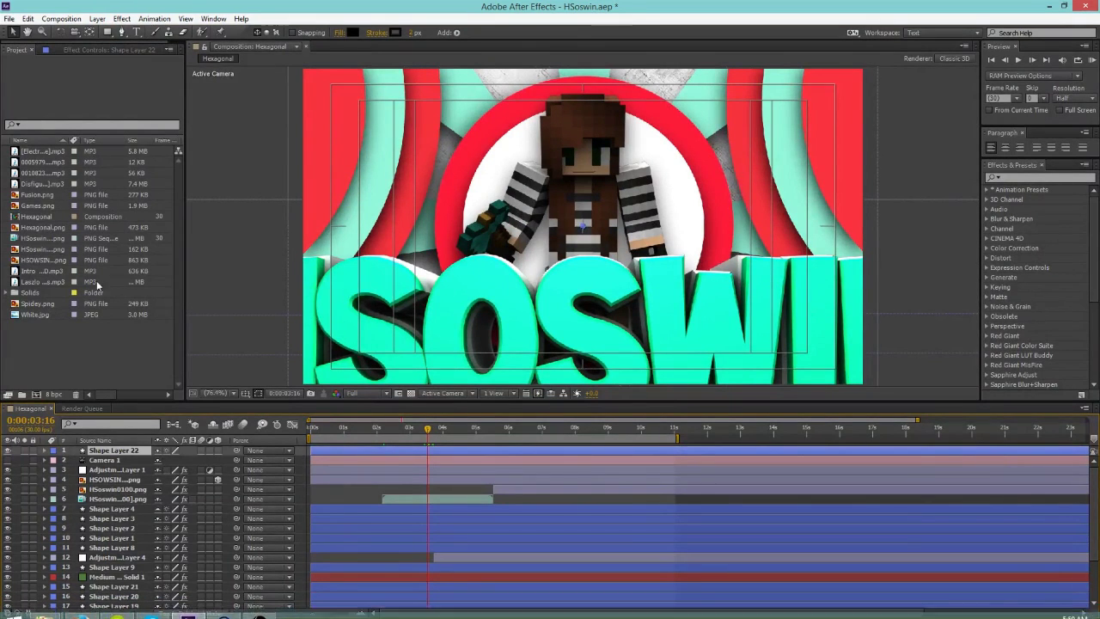
{"action": "mouse_move", "coordinate": [435, 428]}
{"action": "left_mouse_down"}
{"action": "mouse_move", "coordinate": [344, 429]}
{"action": "mouse_move", "coordinate": [434, 430]}
{"action": "left_mouse_up"}
Drag Glass Smash.wmv, Particles_01.mp4 and Particles_02.mp4 from the Particles folder into the Project panel
{"action": "mouse_move", "coordinate": [45, 608]}
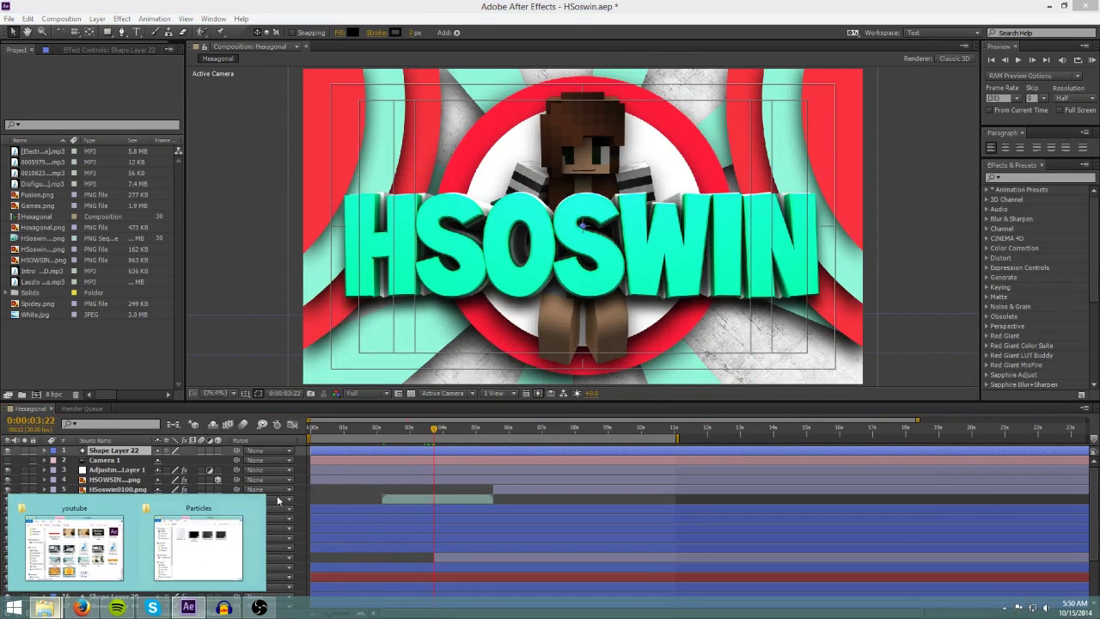
{"action": "left_click", "coordinate": [204, 542]}
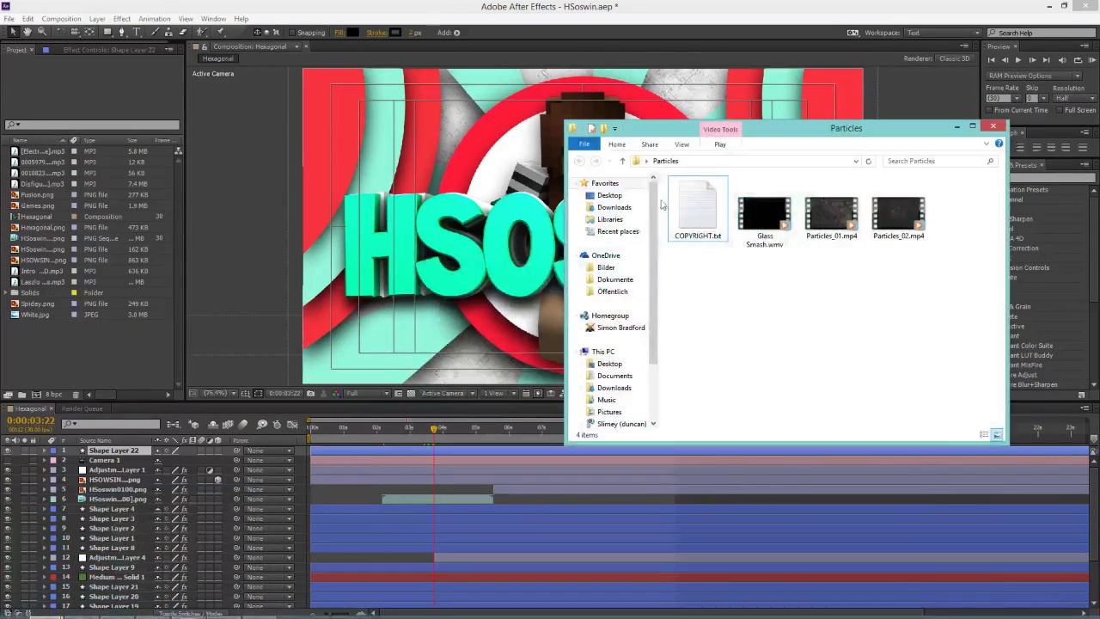
{"action": "left_click", "coordinate": [903, 219]}
{"action": "left_click", "coordinate": [773, 219], "text": "shift"}
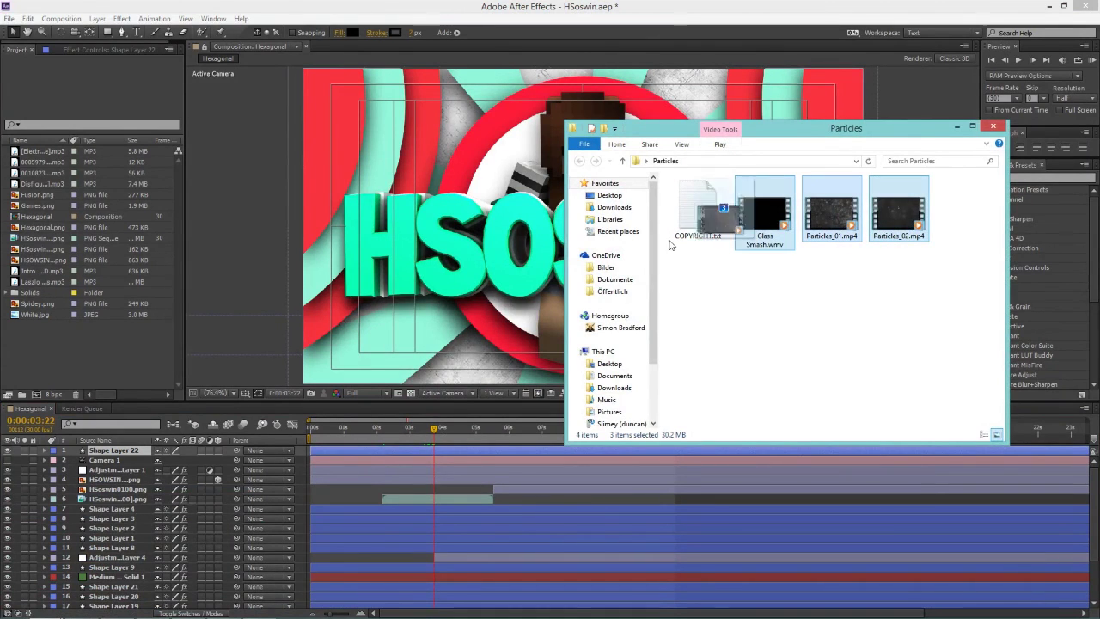
{"action": "left_click_drag", "start_coordinate": [672, 245], "coordinate": [132, 361]}
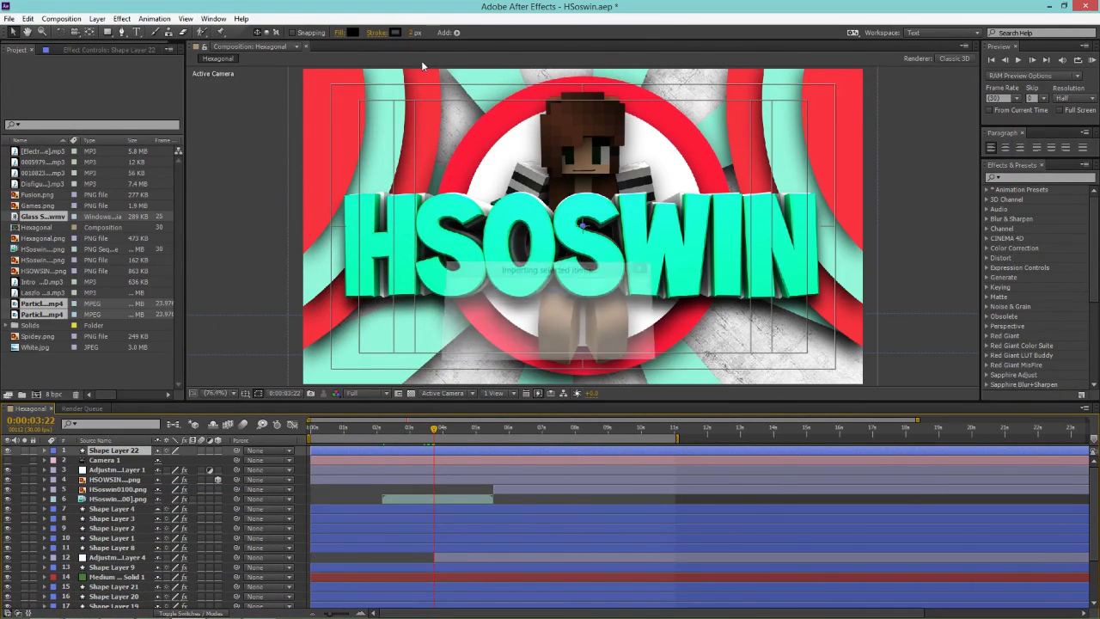
Cancel the Composition Settings dialog and select Particles_01.mp4 in the Project panel
{"action": "left_click", "coordinate": [38, 393]}
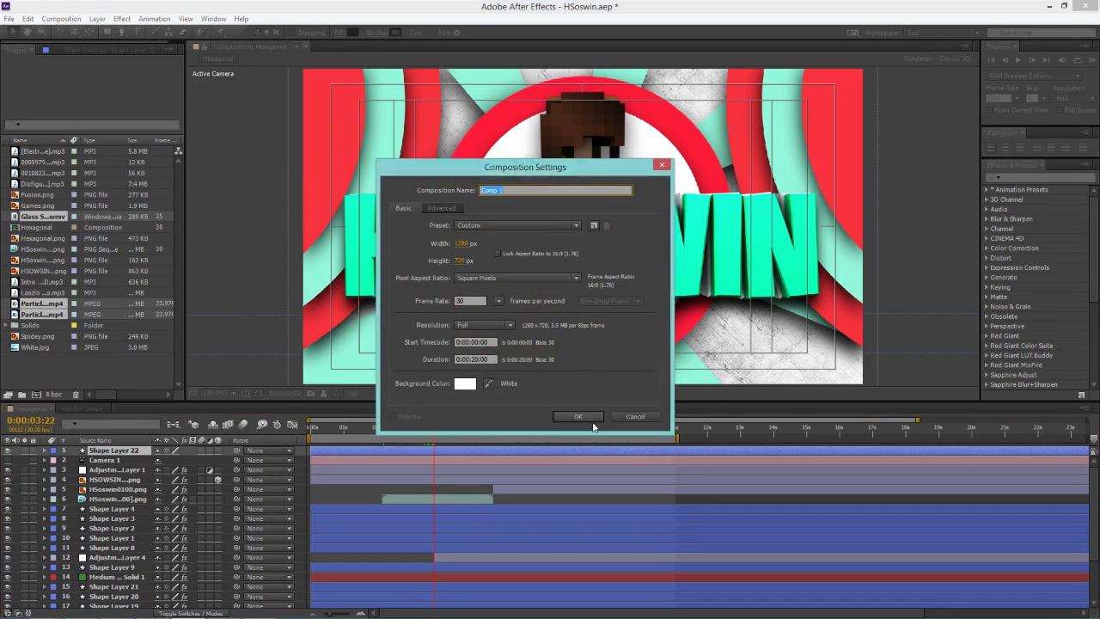
{"action": "key", "text": "Escape"}
{"action": "left_click", "coordinate": [43, 304]}
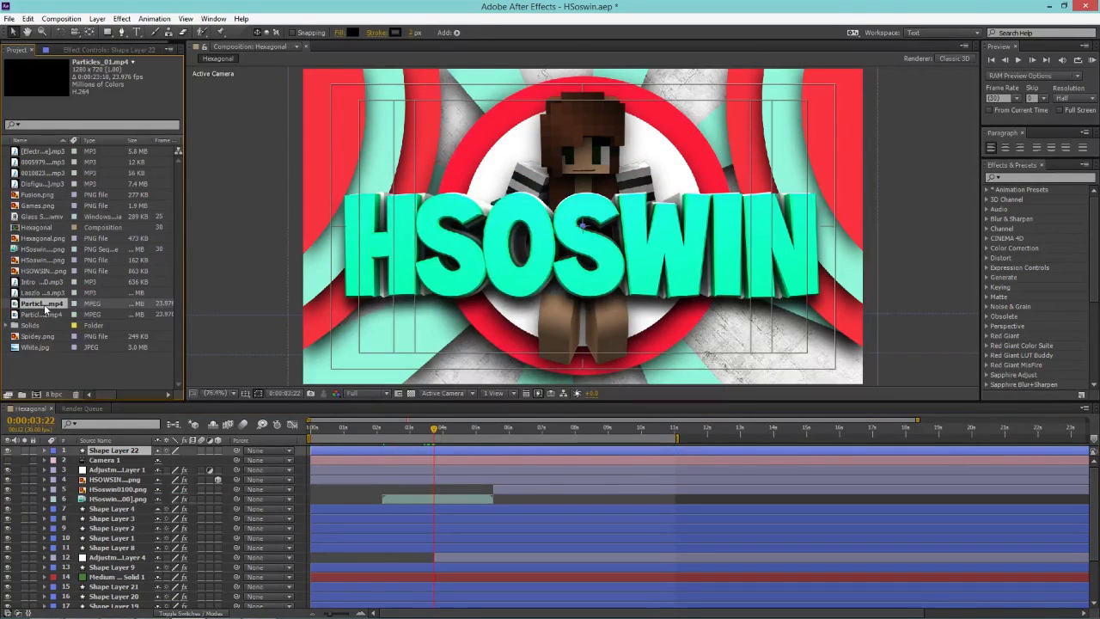
{"action": "left_click", "coordinate": [39, 302], "text": "ctrl"}
{"action": "left_click", "coordinate": [43, 306]}
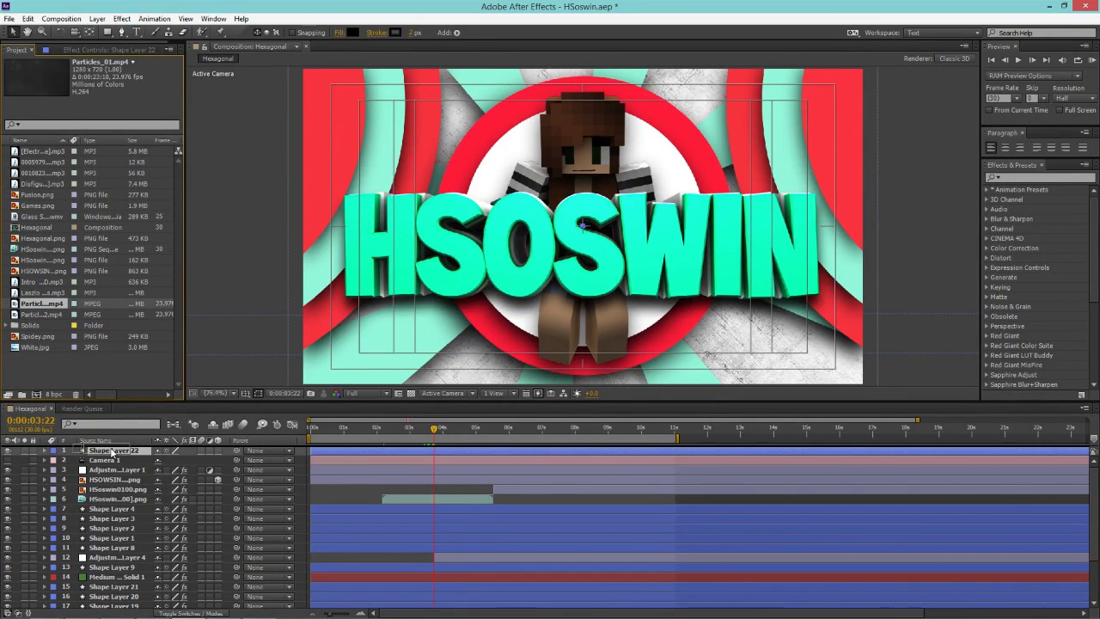
Drag Particles_01.mp4 onto the top of the Hexagonal layer stack and scrub back to 0:00
{"action": "left_click_drag", "start_coordinate": [112, 452], "coordinate": [184, 448]}
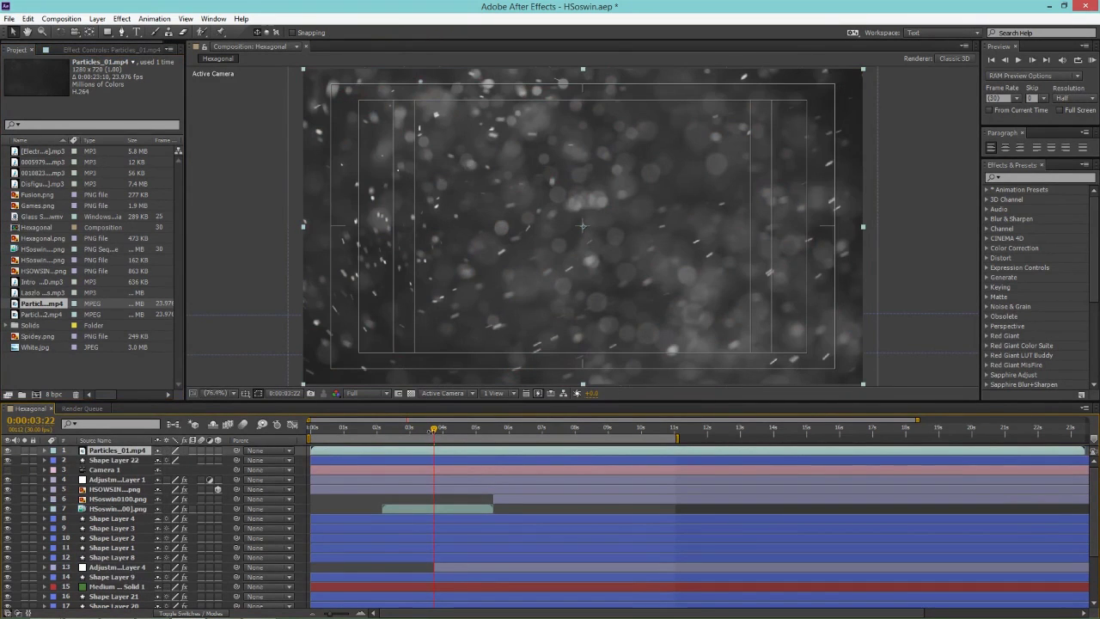
{"action": "left_click_drag", "start_coordinate": [434, 430], "coordinate": [289, 430]}
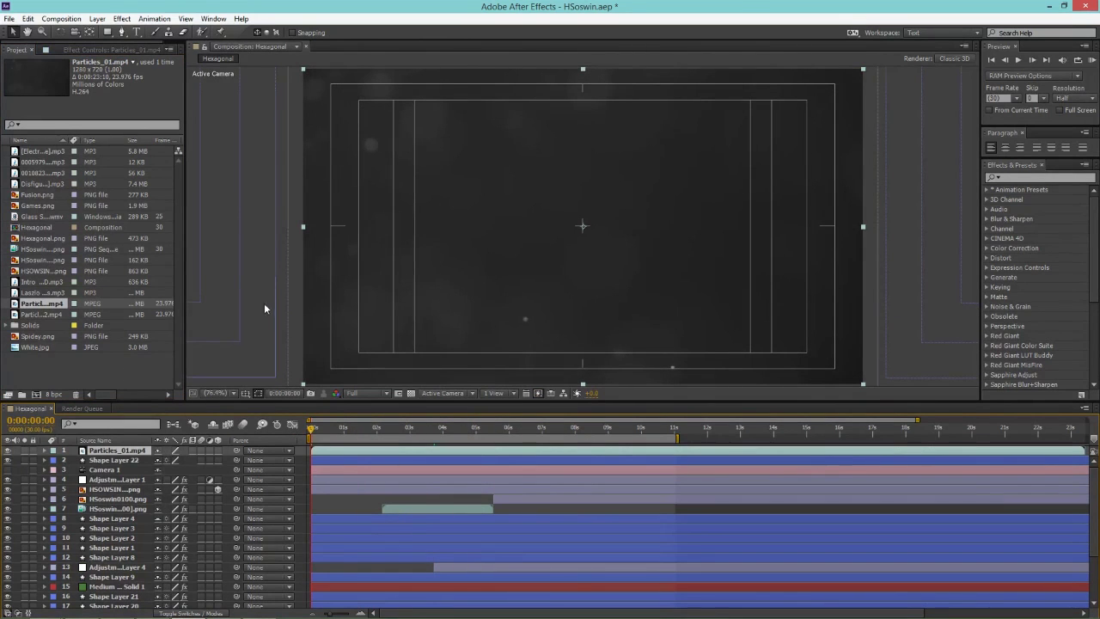
{"action": "mouse_move", "coordinate": [185, 613]}
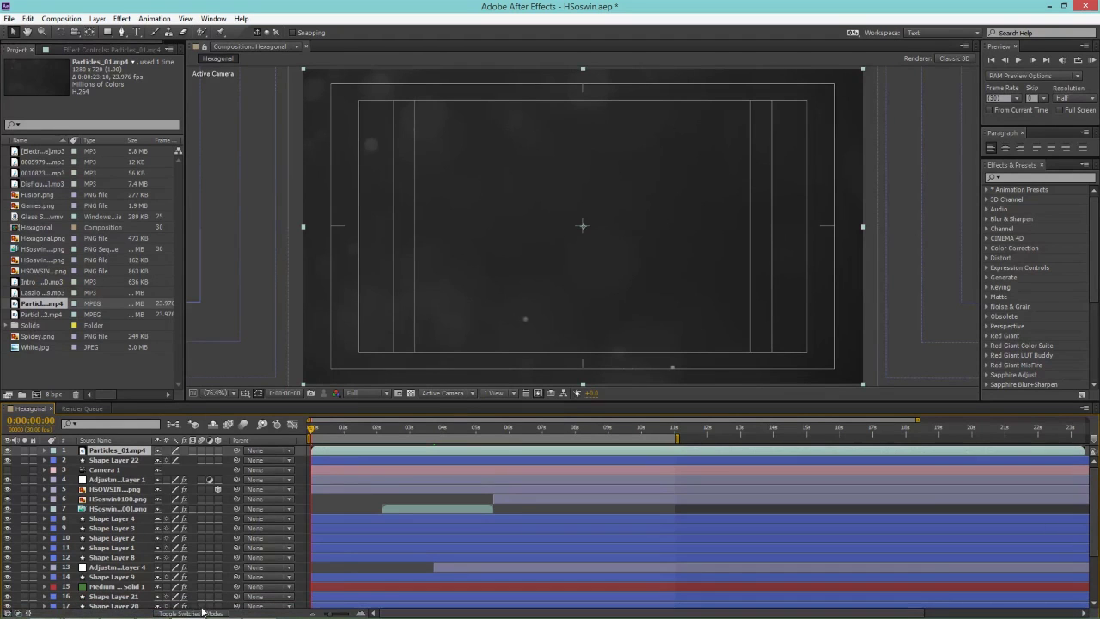
Show layer modes, set the Particles_01 layer to Screen, and preview around 2:25–3:11
{"action": "left_click", "coordinate": [202, 613]}
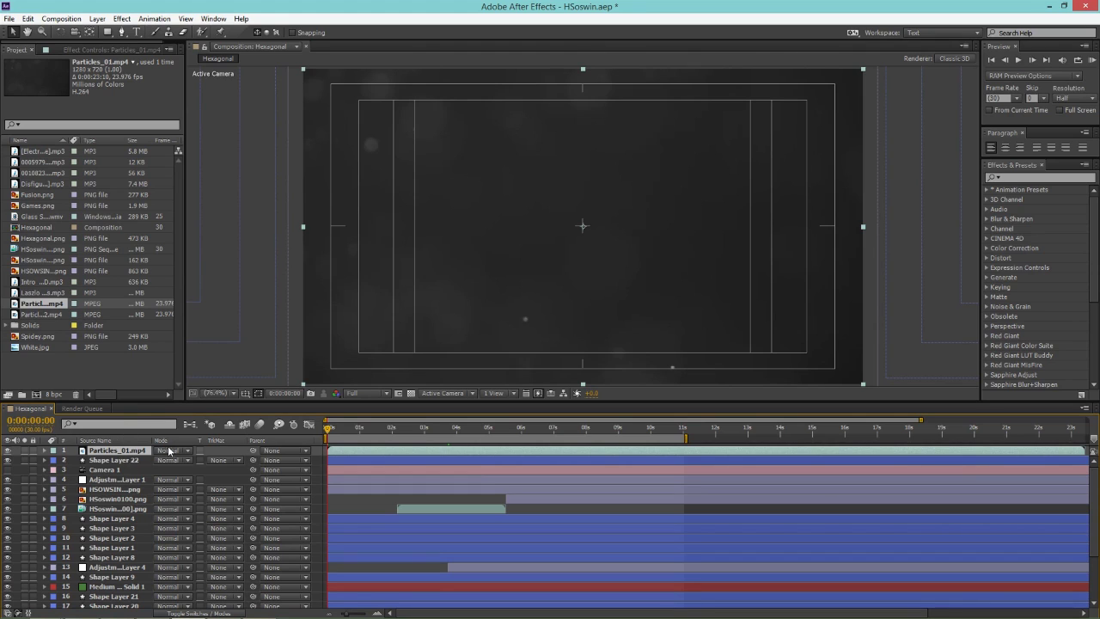
{"action": "left_click", "coordinate": [170, 452]}
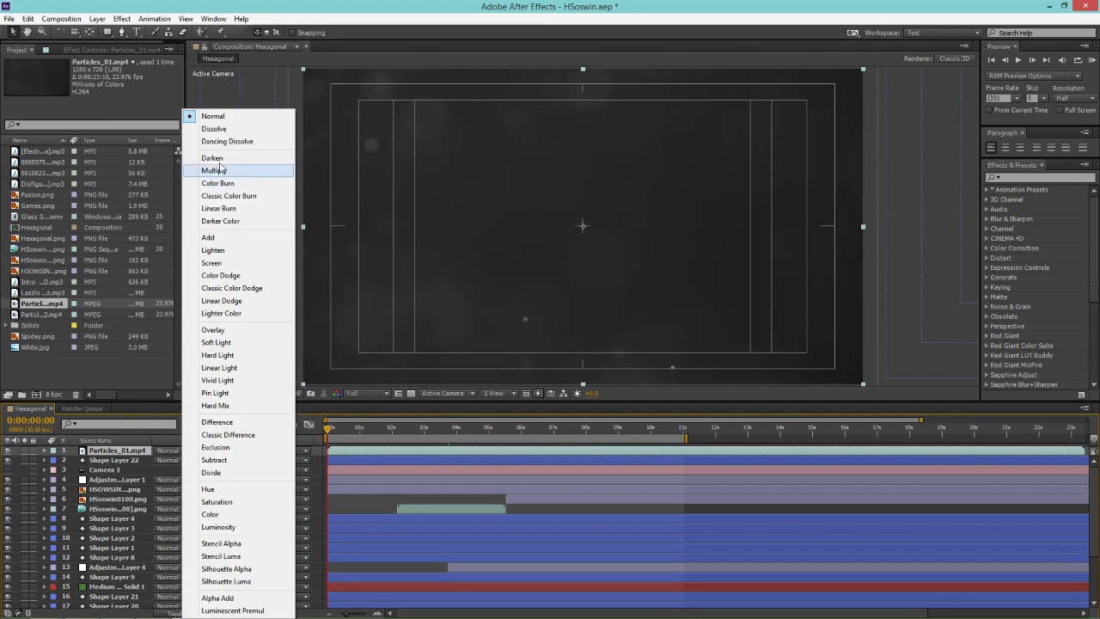
{"action": "left_click", "coordinate": [219, 263]}
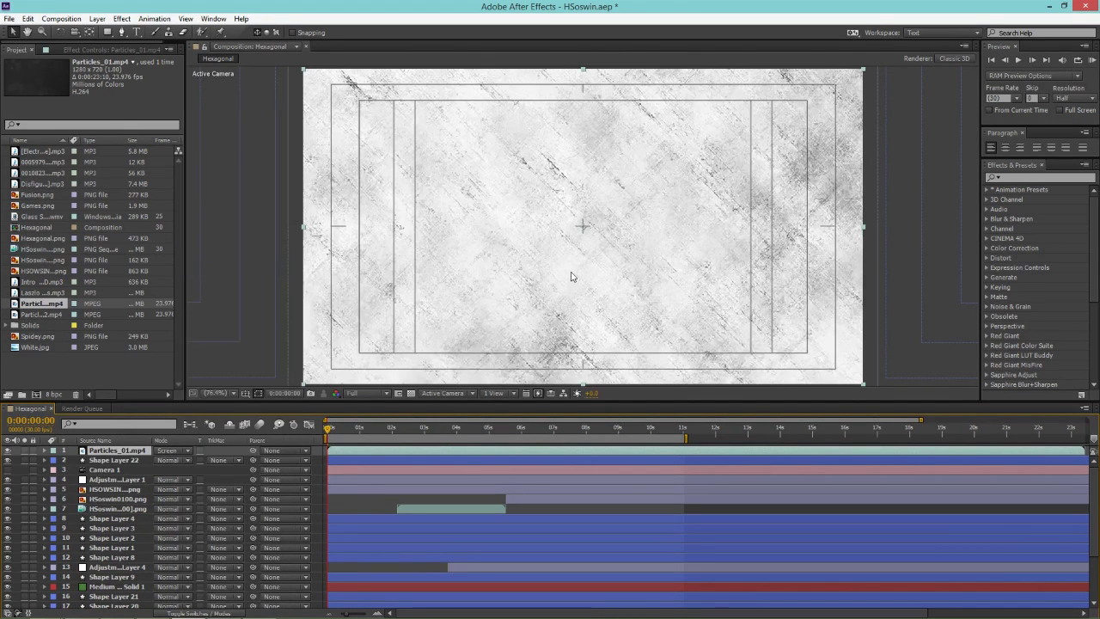
{"action": "left_click_drag", "start_coordinate": [331, 432], "coordinate": [422, 429]}
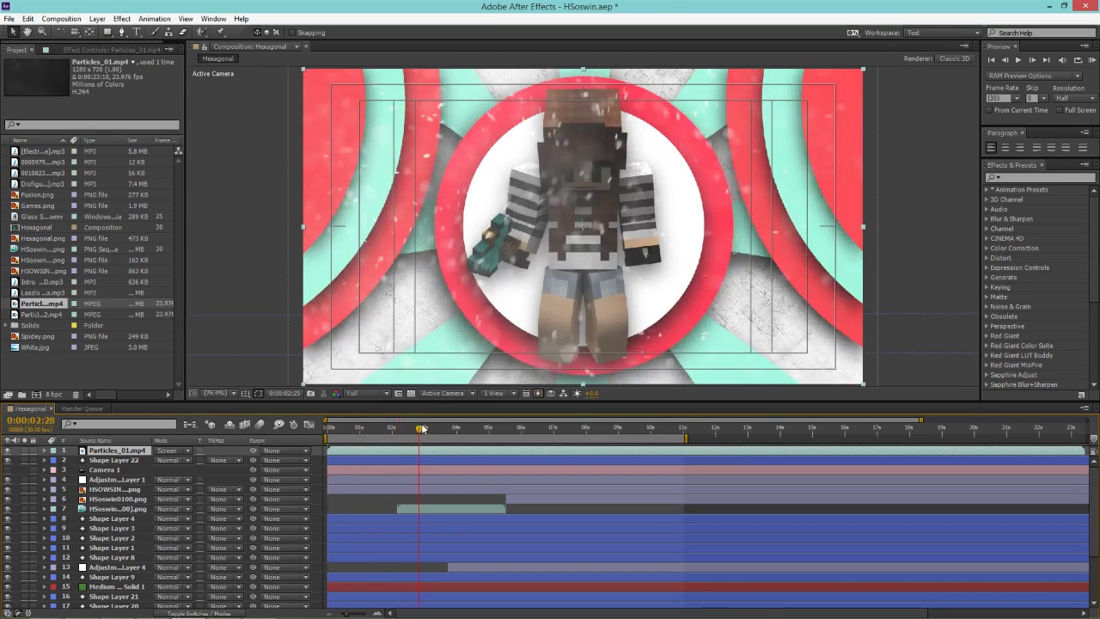
{"action": "key", "text": "space"}
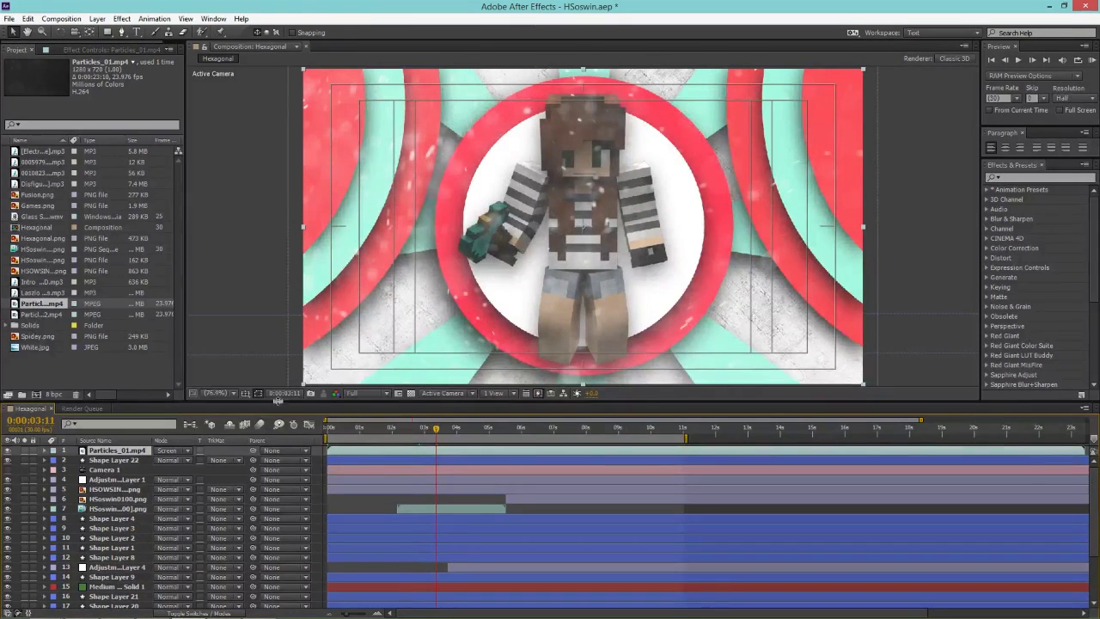
Change the Particles_01 layer's blend mode from Screen to Add
{"action": "left_click", "coordinate": [178, 452]}
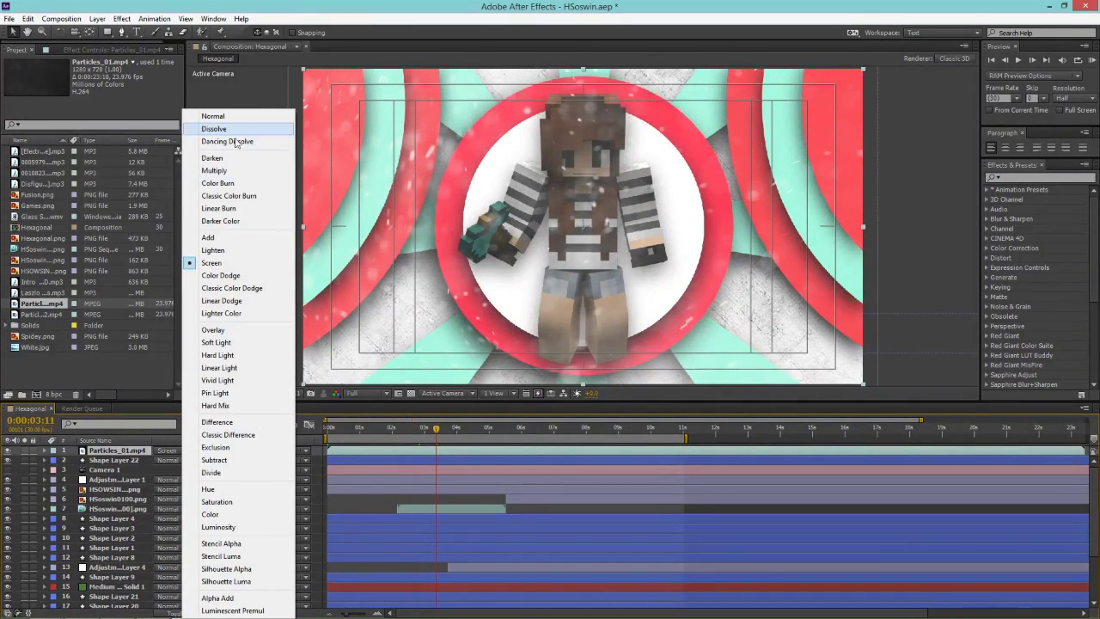
{"action": "left_click", "coordinate": [217, 239]}
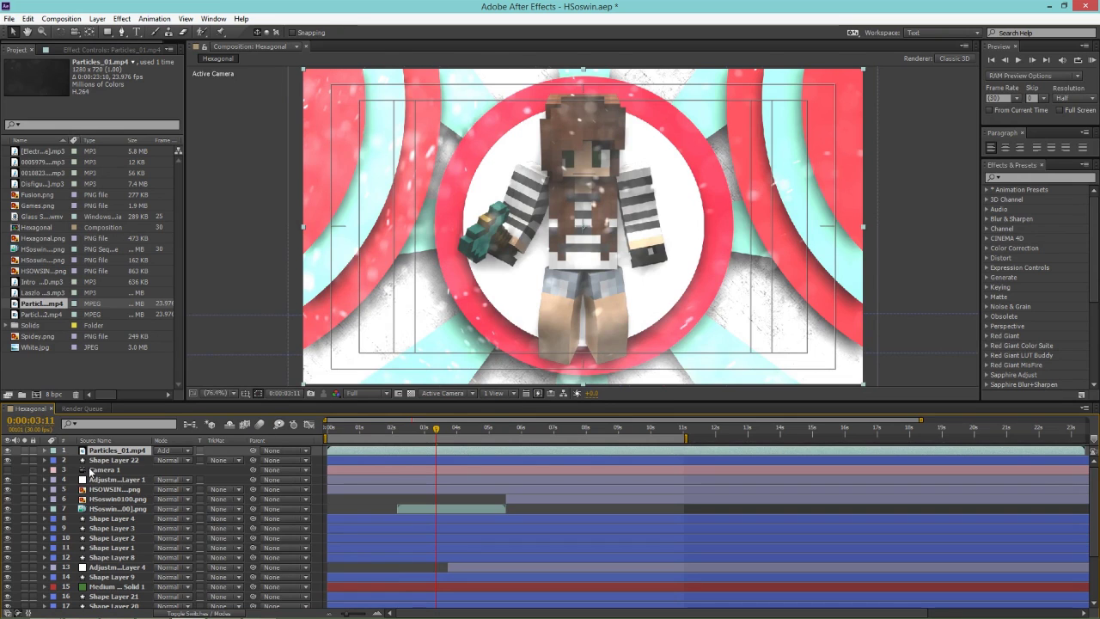
{"action": "left_click", "coordinate": [177, 451]}
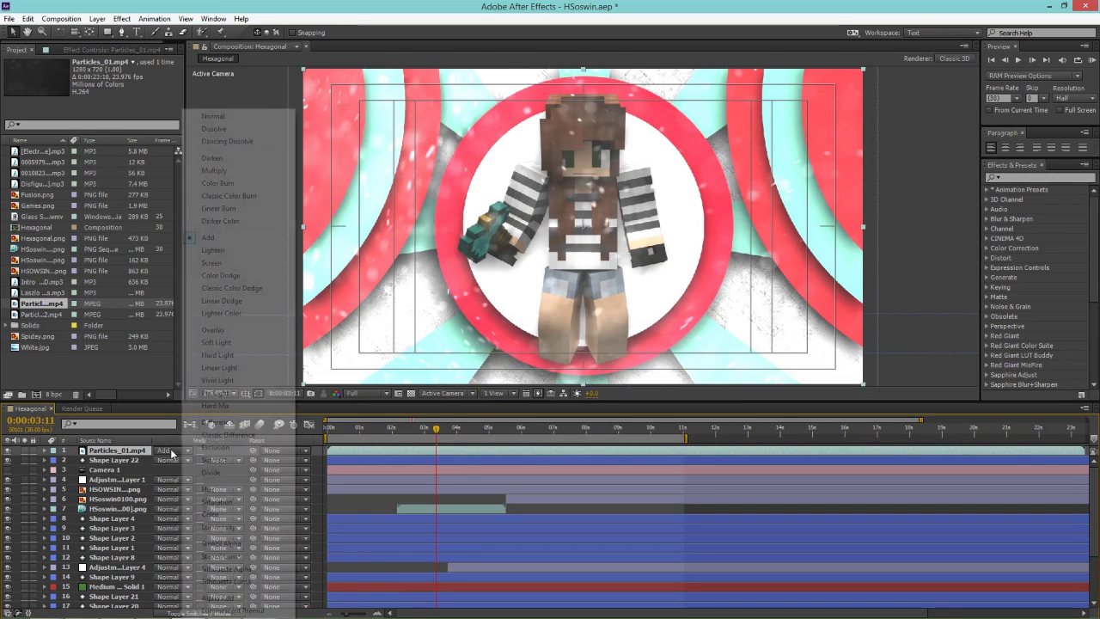
{"action": "left_click", "coordinate": [258, 97]}
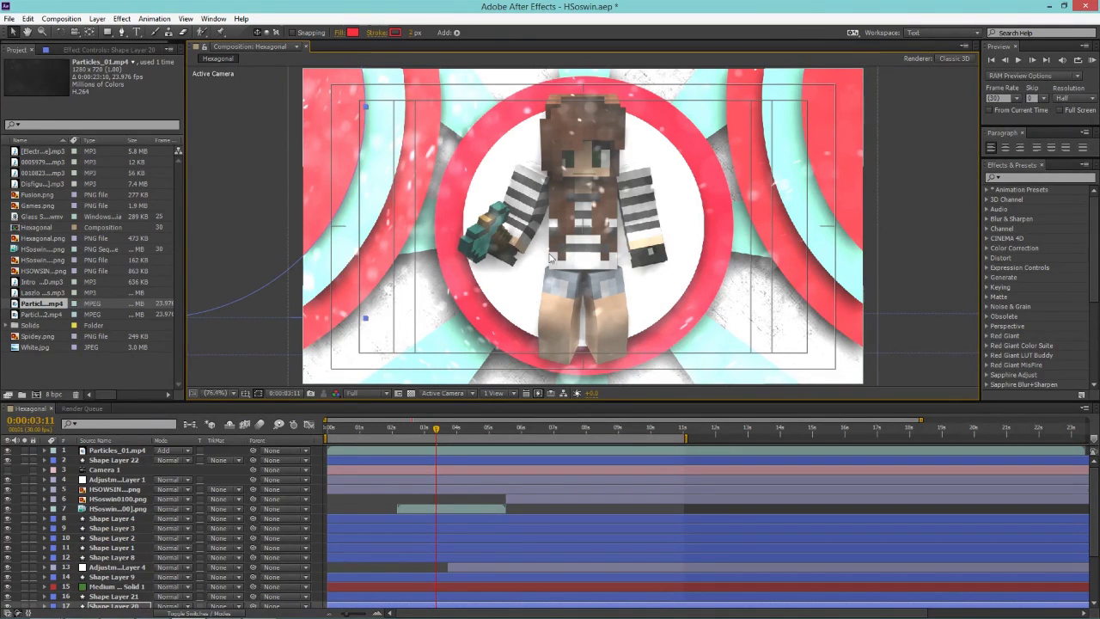
At about 3:07, set the Particles_01 layer's blend mode back to Screen
{"action": "left_click_drag", "start_coordinate": [436, 429], "coordinate": [435, 430]}
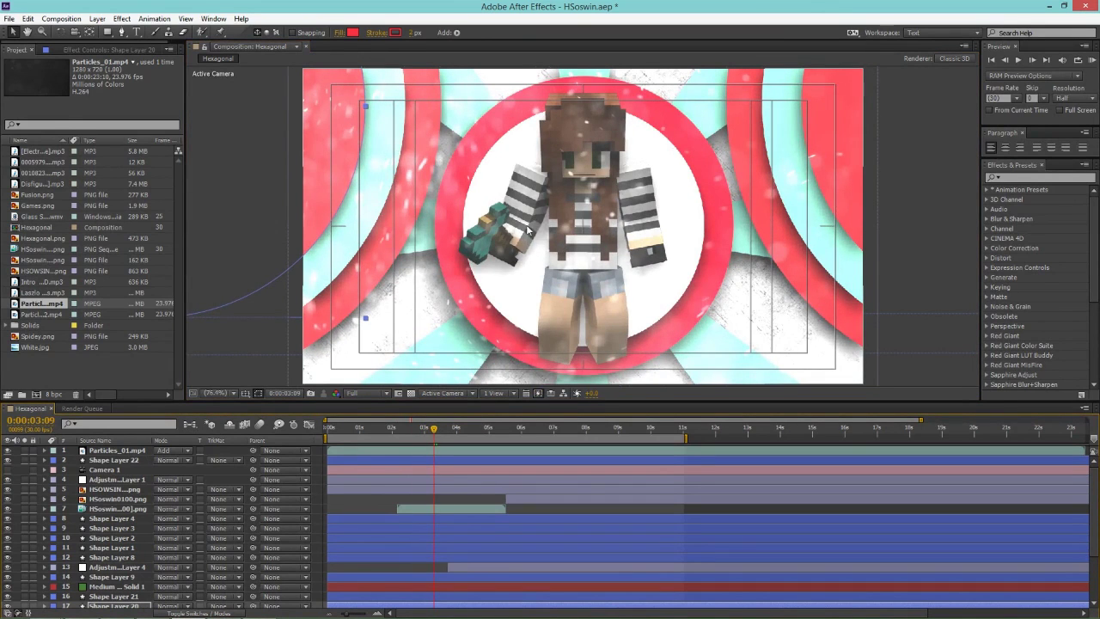
{"action": "left_click", "coordinate": [172, 450]}
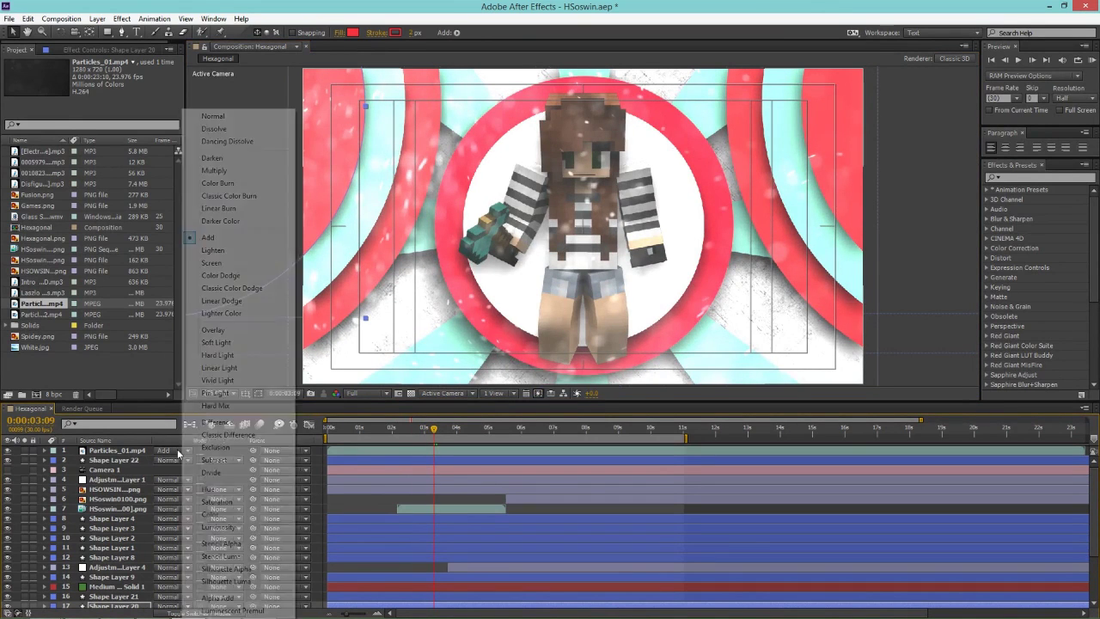
{"action": "left_click", "coordinate": [211, 262]}
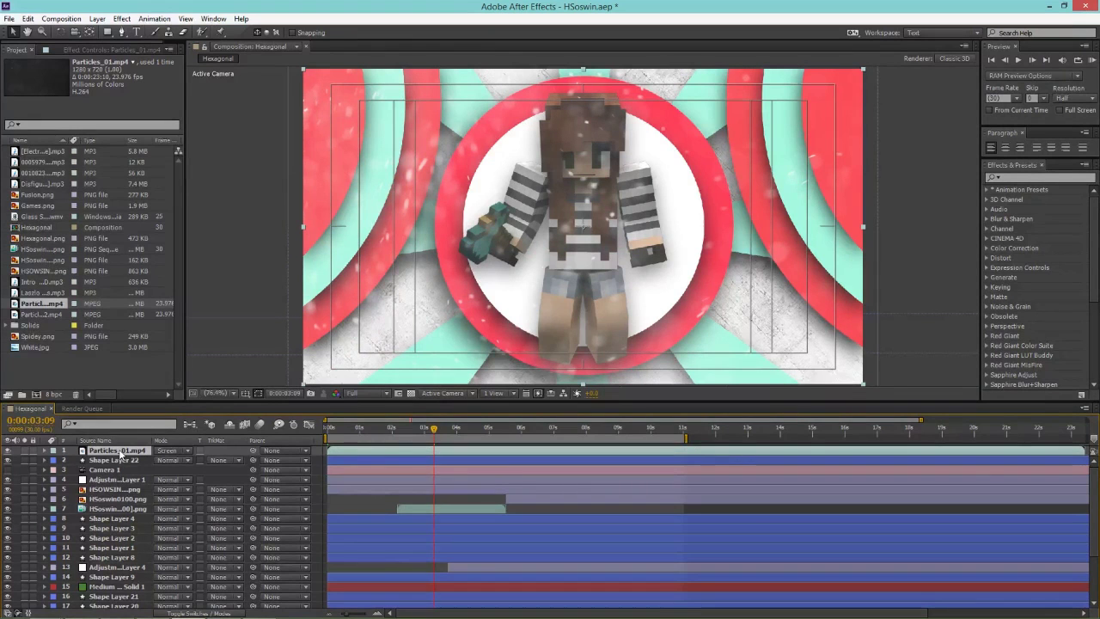
Lower the Particles_01 layer's Opacity to about 75% and move to the HSOSWIN title
{"action": "key", "text": "t"}
{"action": "left_click_drag", "start_coordinate": [163, 461], "coordinate": [148, 460]}
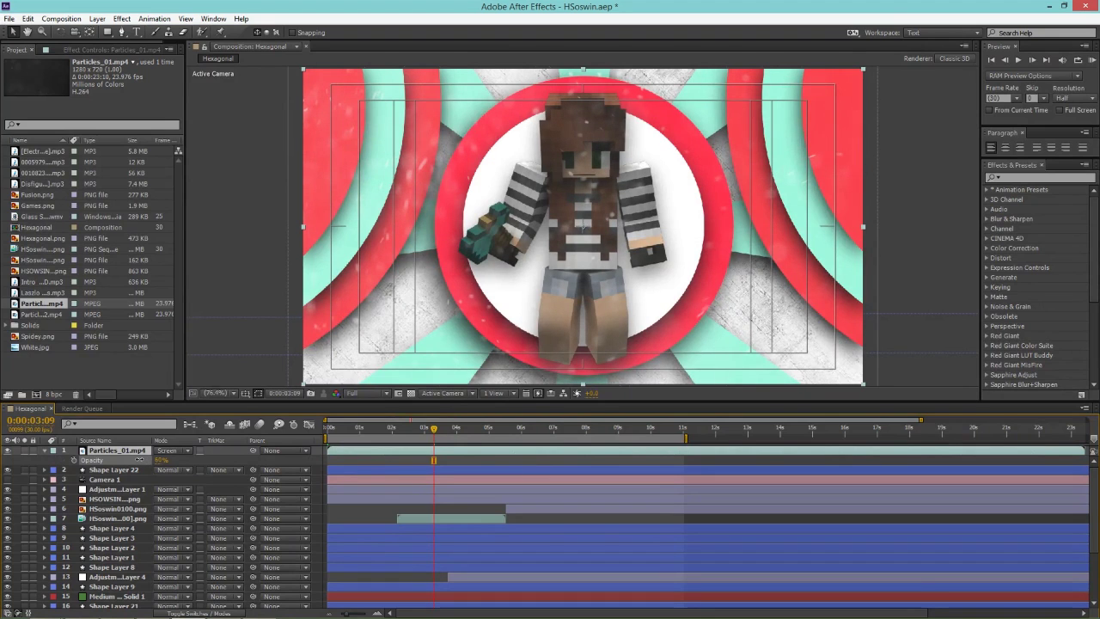
{"action": "left_click", "coordinate": [228, 353]}
{"action": "mouse_move", "coordinate": [434, 432]}
{"action": "left_mouse_down"}
{"action": "mouse_move", "coordinate": [451, 425]}
{"action": "mouse_move", "coordinate": [450, 412]}
{"action": "mouse_move", "coordinate": [337, 421]}
{"action": "mouse_move", "coordinate": [442, 432]}
{"action": "left_mouse_up"}
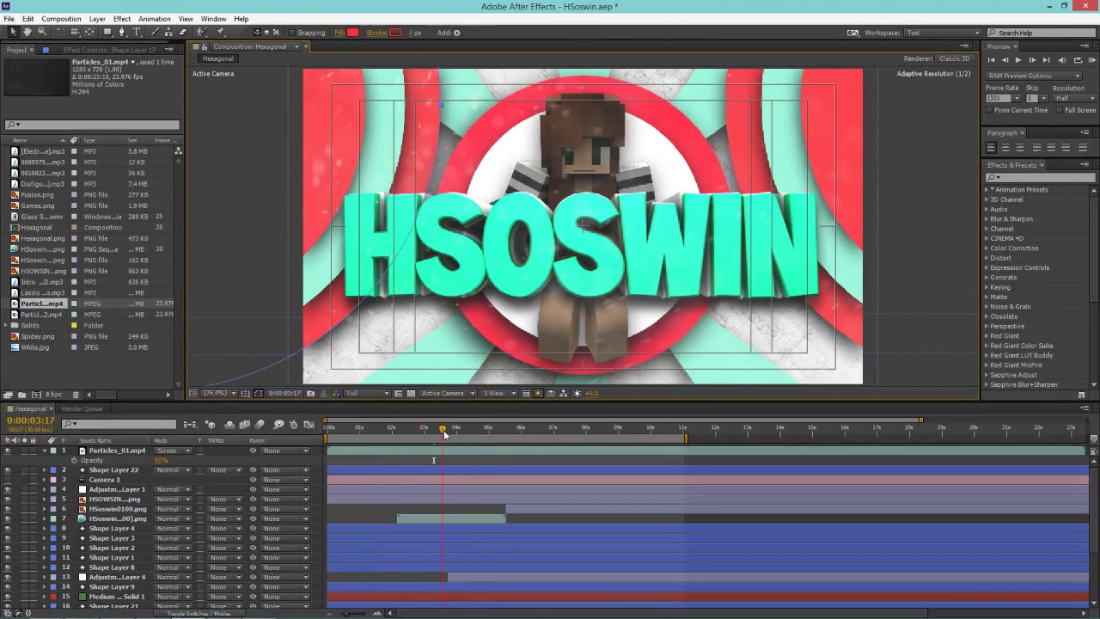
Put Glass Smash.wmv on top, slide its bar later, and enlarge it to cover the frame
{"action": "left_click", "coordinate": [44, 451]}
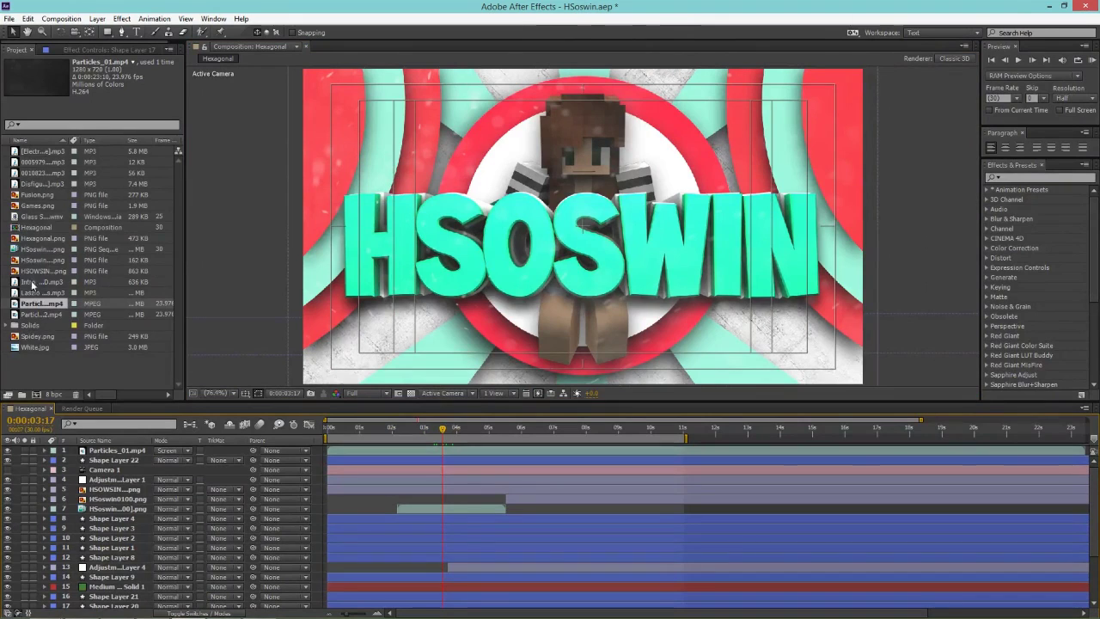
{"action": "left_click_drag", "start_coordinate": [42, 217], "coordinate": [103, 450]}
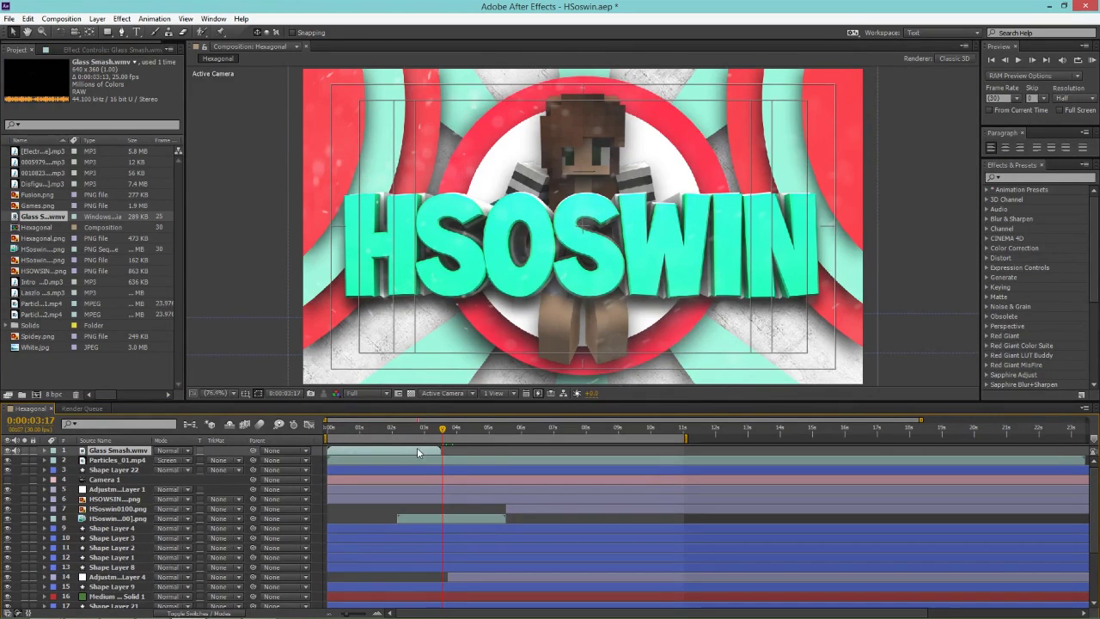
{"action": "left_click_drag", "start_coordinate": [417, 447], "coordinate": [494, 449]}
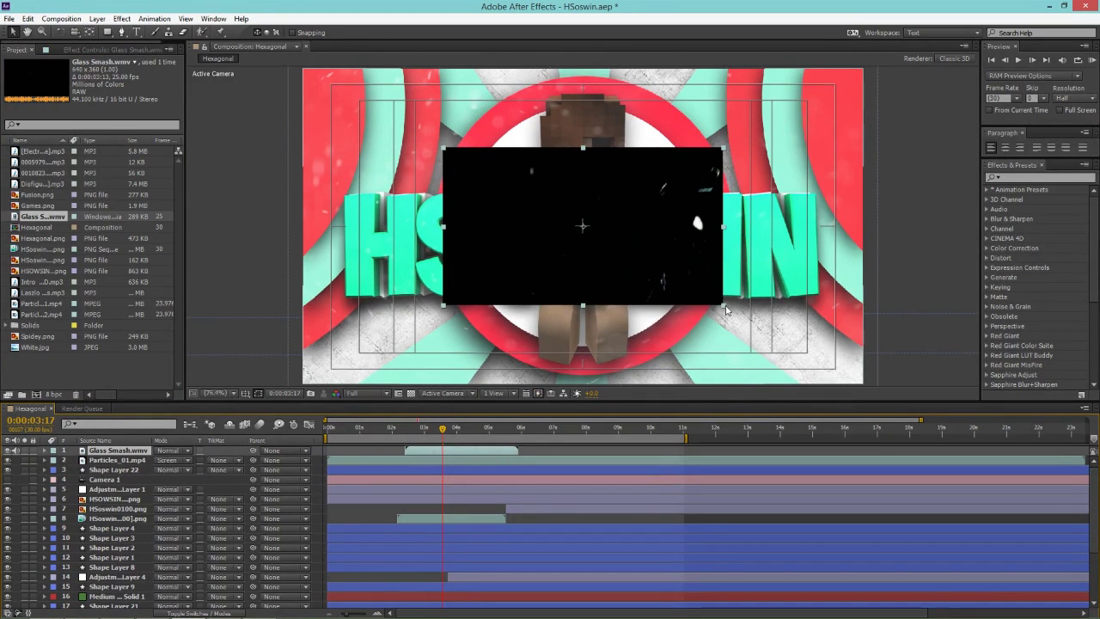
{"action": "key", "text": "comma"}
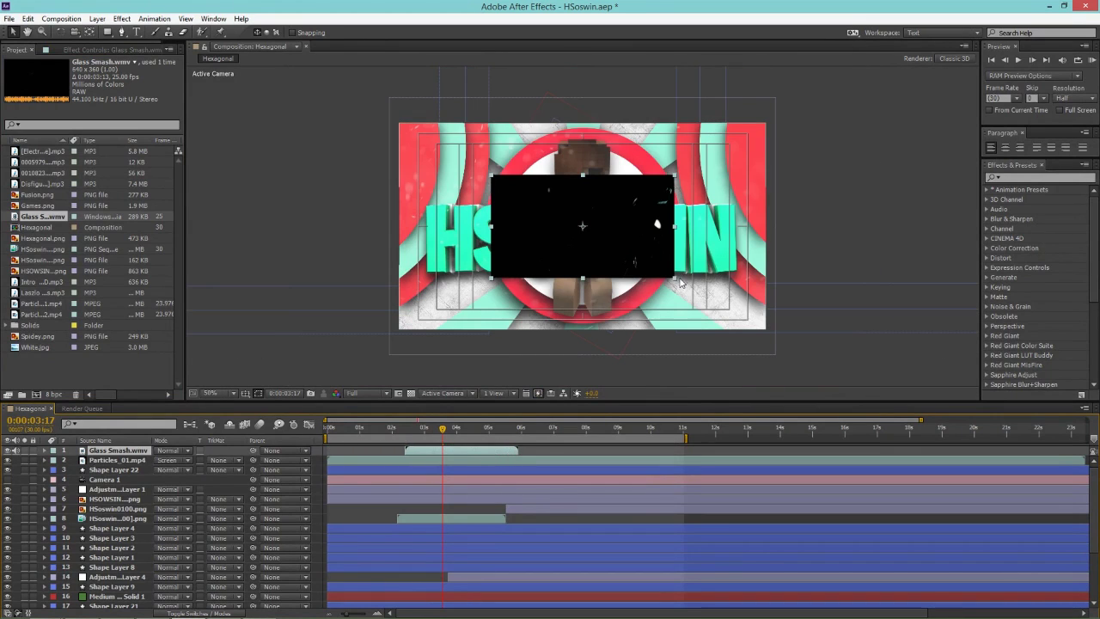
{"action": "left_click_drag", "start_coordinate": [675, 282], "coordinate": [769, 336]}
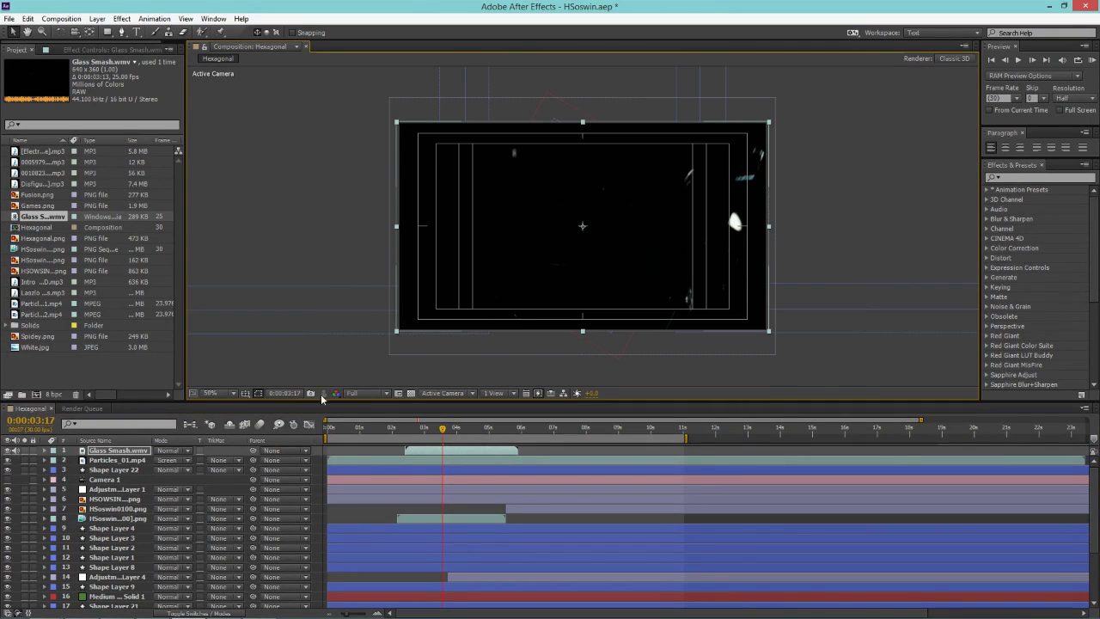
Fit the viewer, set Glass Smash.wmv to Screen mode, and align it with the HSOSWIN title's appearance
{"action": "left_click", "coordinate": [224, 395]}
{"action": "left_click", "coordinate": [232, 349]}
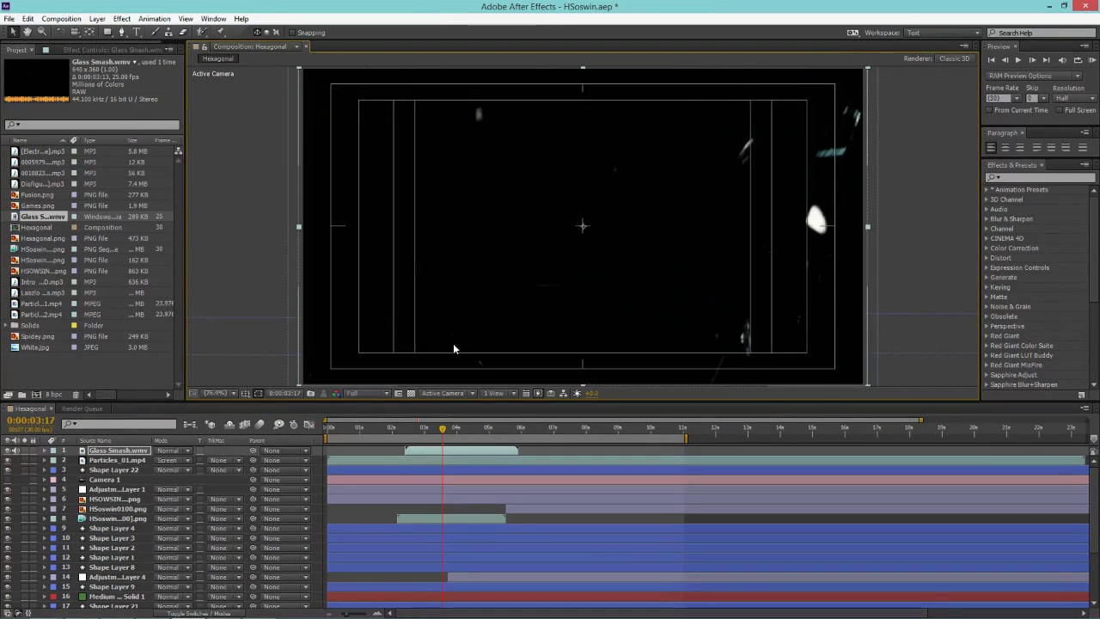
{"action": "left_click", "coordinate": [167, 460]}
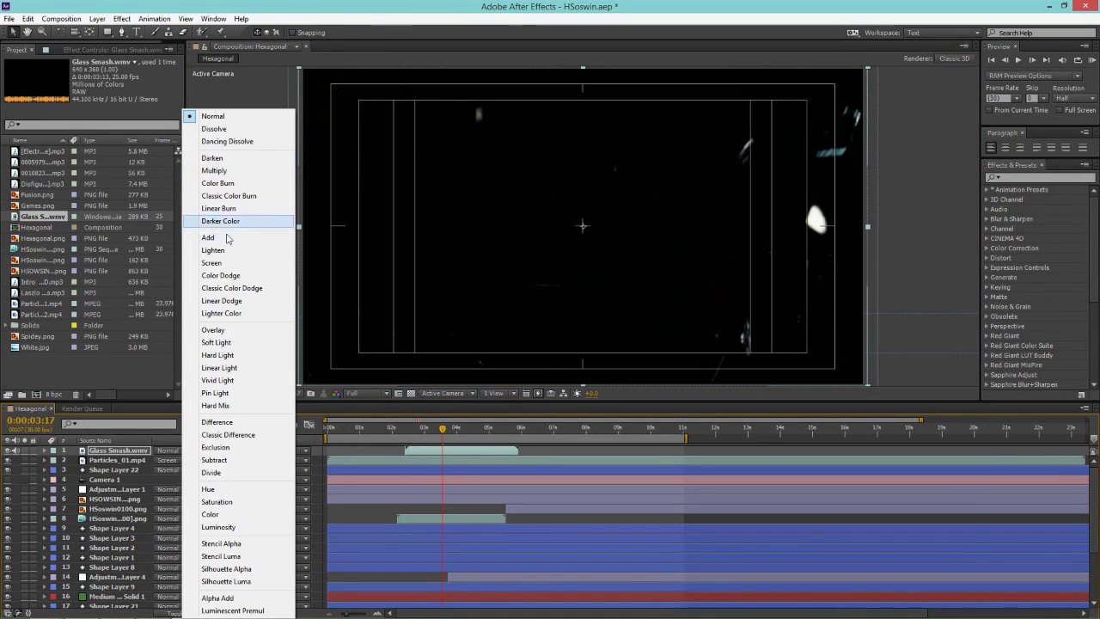
{"action": "left_click", "coordinate": [213, 263]}
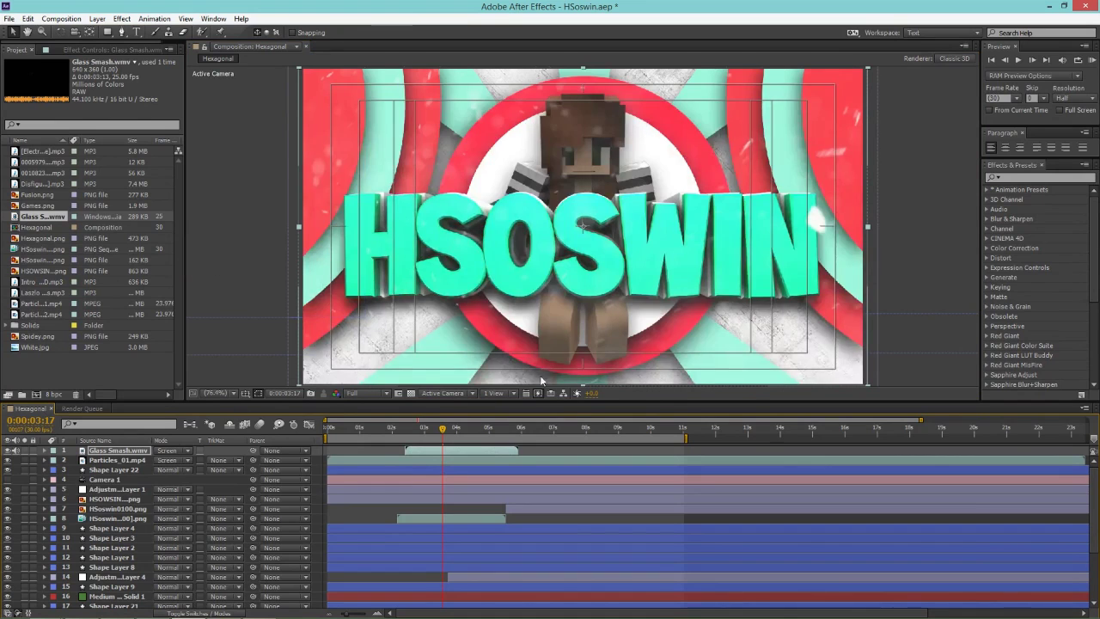
{"action": "left_click_drag", "start_coordinate": [443, 433], "coordinate": [494, 450]}
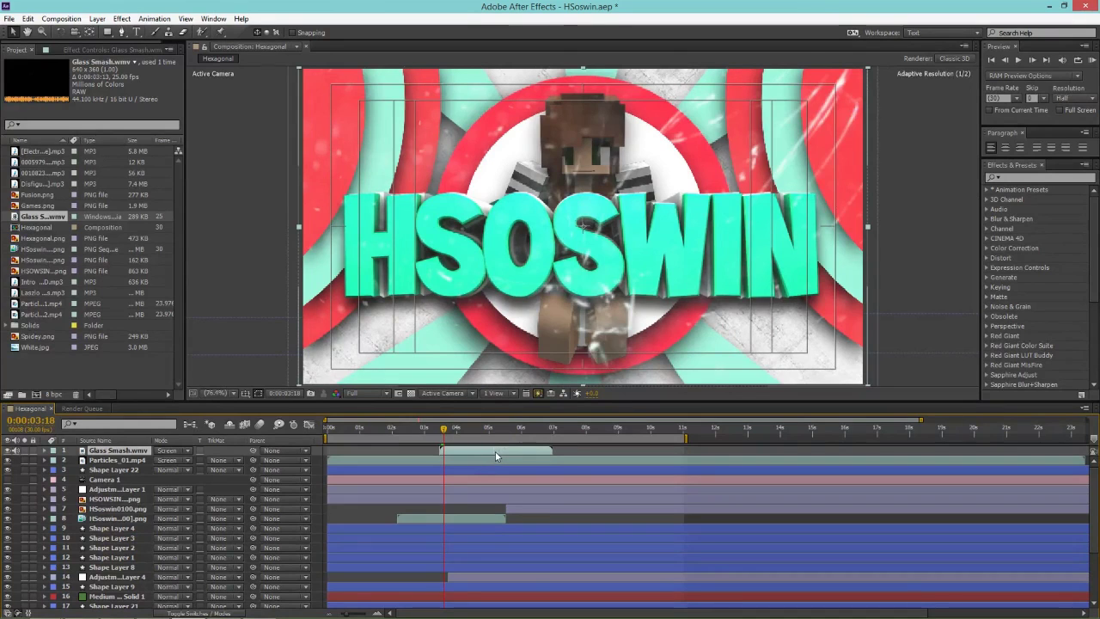
{"action": "key", "text": "Page_Up"}
{"action": "key", "text": "Page_Up"}
{"action": "key", "text": "Page_Up"}
{"action": "key", "text": "Page_Up"}
{"action": "key", "text": "Page_Up"}
{"action": "key", "text": "Page_Up"}
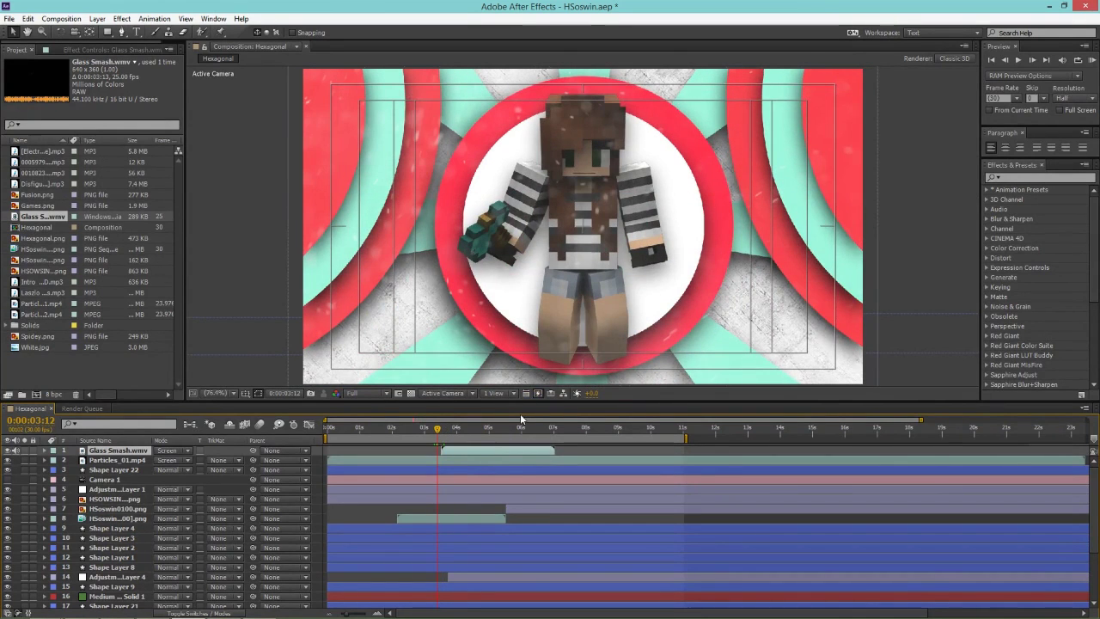
{"action": "key", "text": "KP_0"}
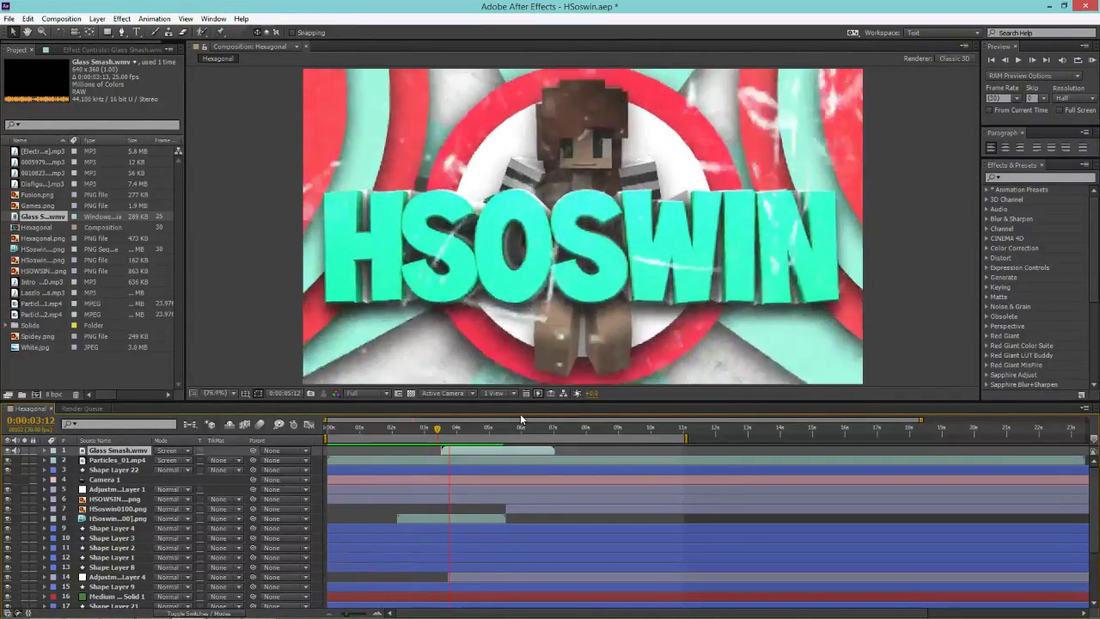
Stop the preview, switch Glass Smash.wmv's blending mode to Add, and scrub to the HSOSWIN title
{"action": "key", "text": "space"}
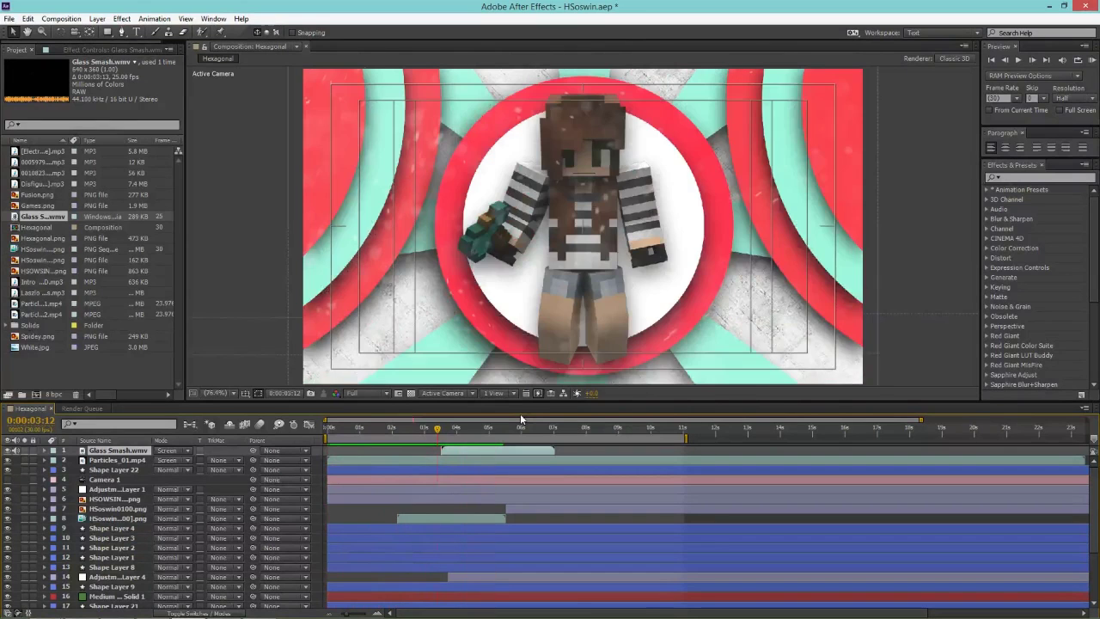
{"action": "left_click", "coordinate": [176, 455]}
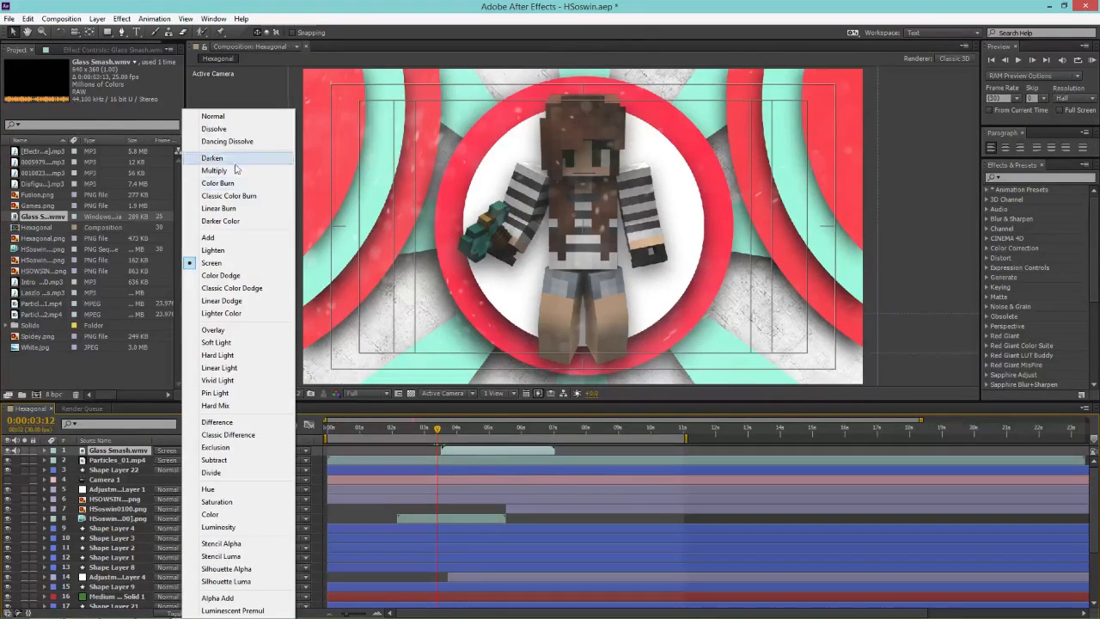
{"action": "left_click", "coordinate": [207, 238]}
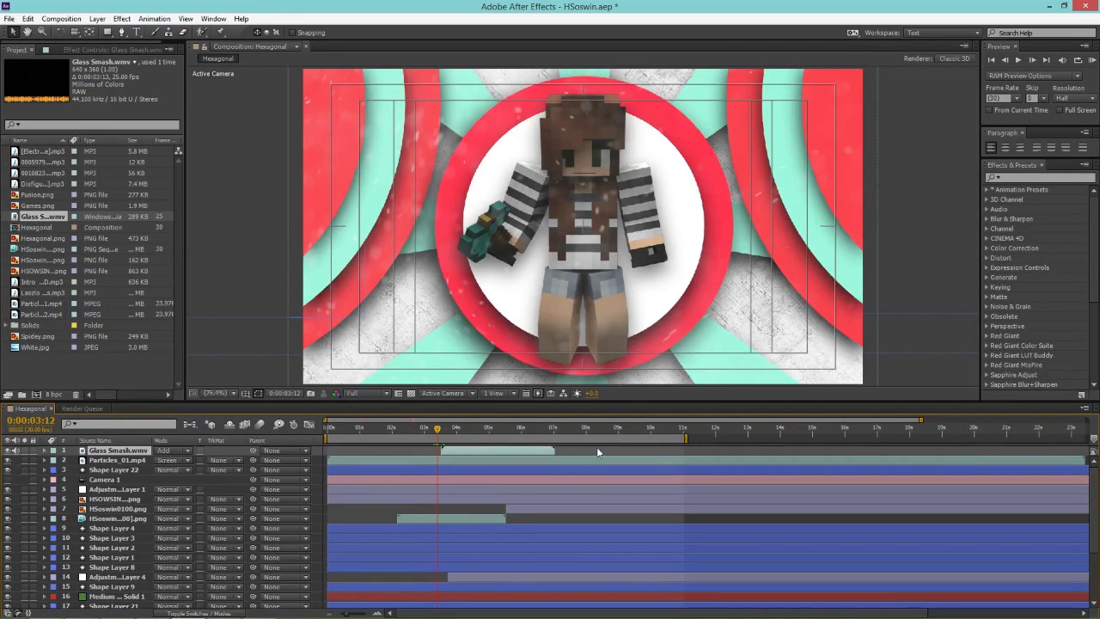
{"action": "mouse_move", "coordinate": [441, 430]}
{"action": "left_mouse_down"}
{"action": "mouse_move", "coordinate": [476, 428]}
{"action": "mouse_move", "coordinate": [437, 416]}
{"action": "left_mouse_up"}
{"action": "key", "text": "space"}
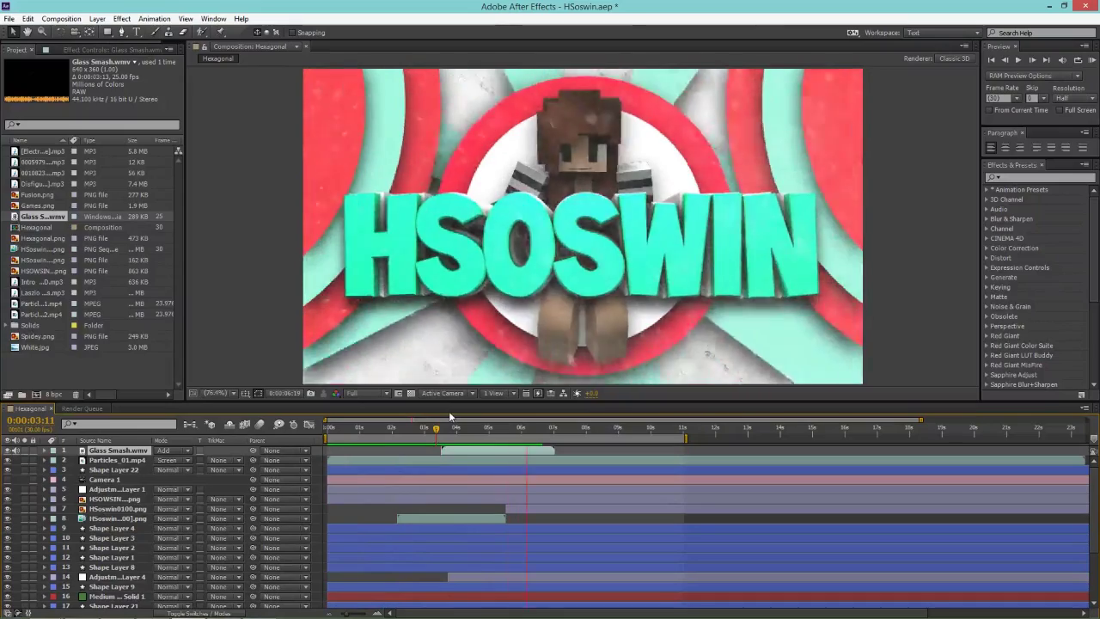
{"action": "key", "text": "space"}
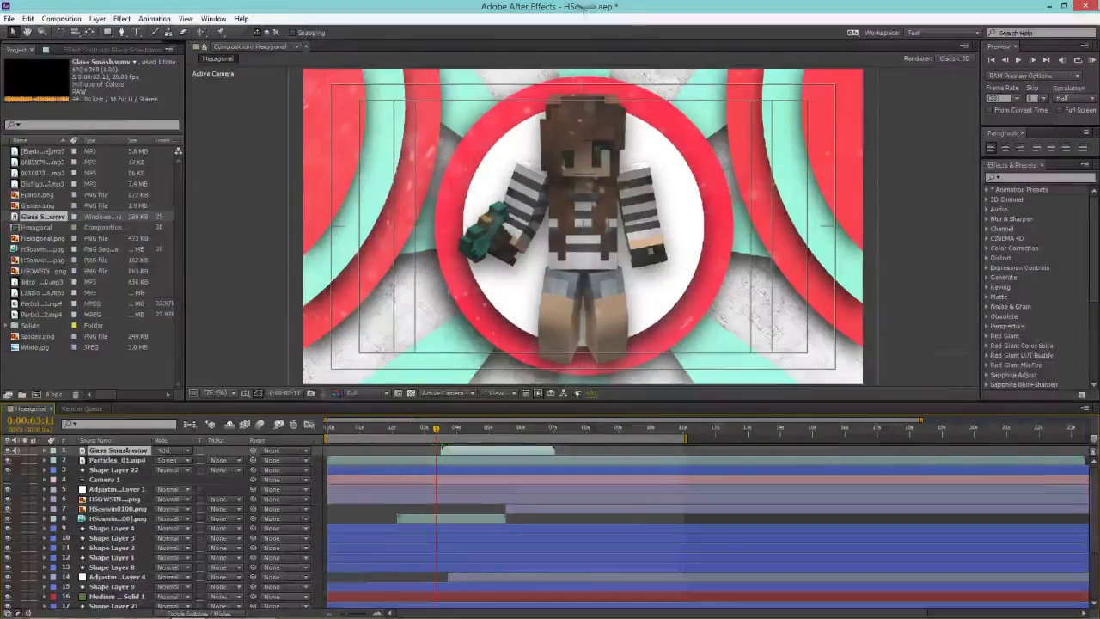
{"action": "double_click", "coordinate": [585, 7]}
{"action": "double_click", "coordinate": [551, 34]}
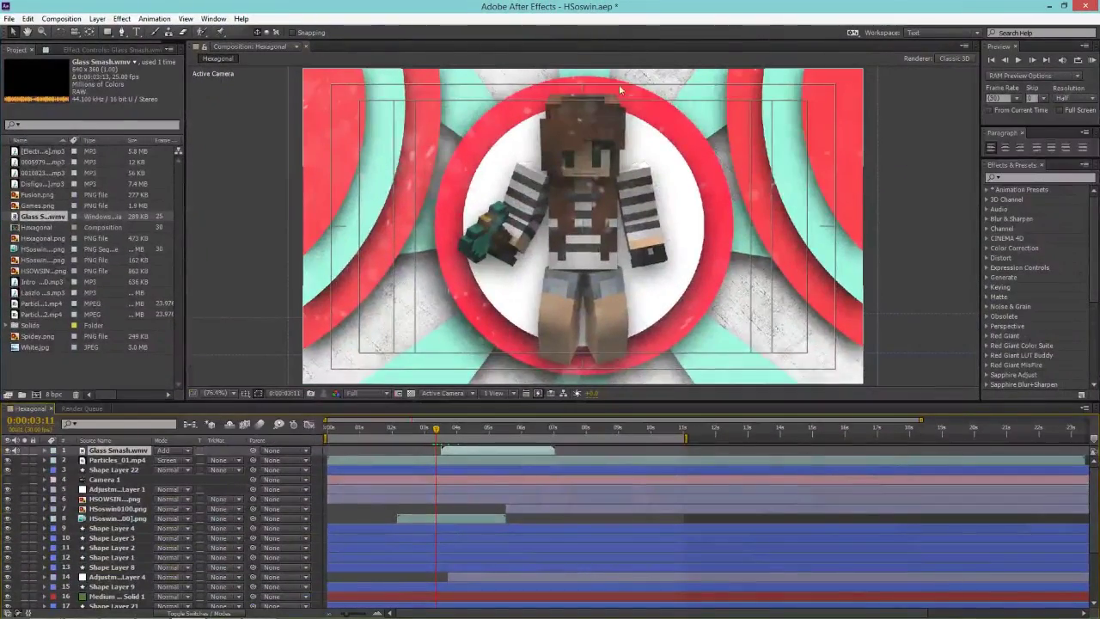